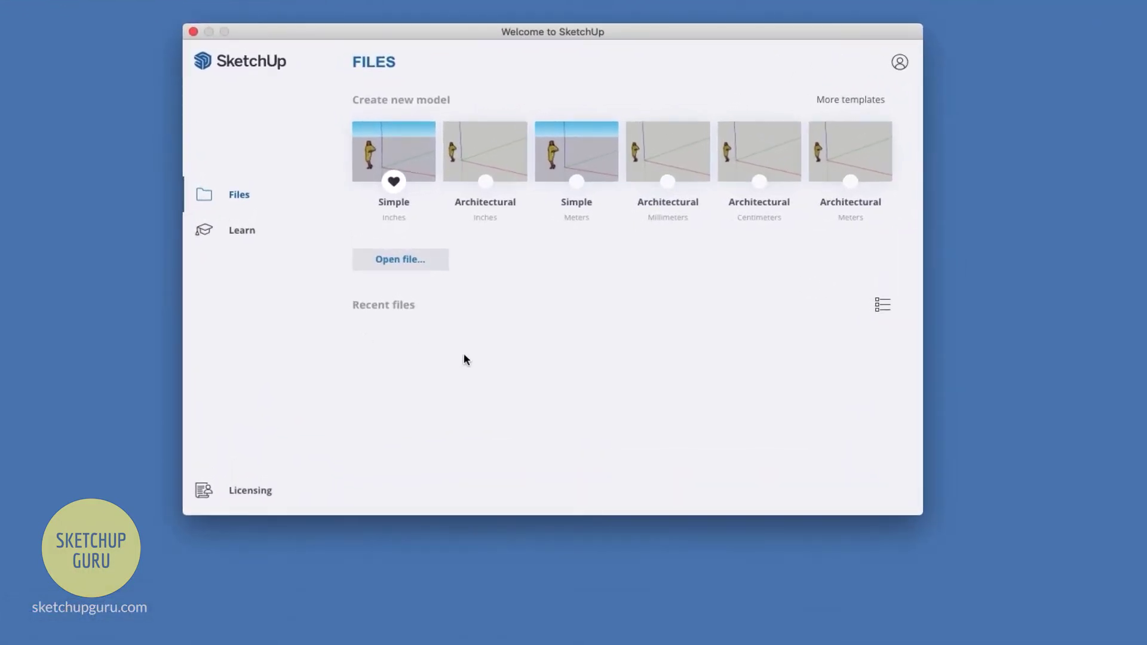
Start a new model from the Simple Inches template and put its window into full screen
{"action": "left_click", "coordinate": [407, 140]}
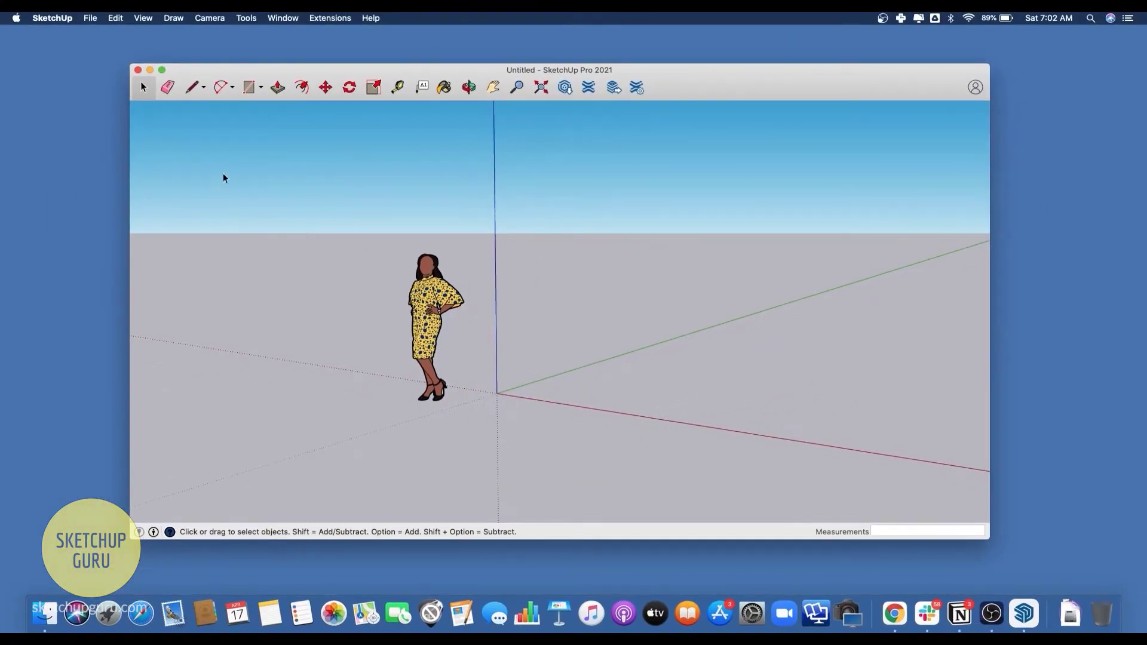
{"action": "mouse_move", "coordinate": [162, 73]}
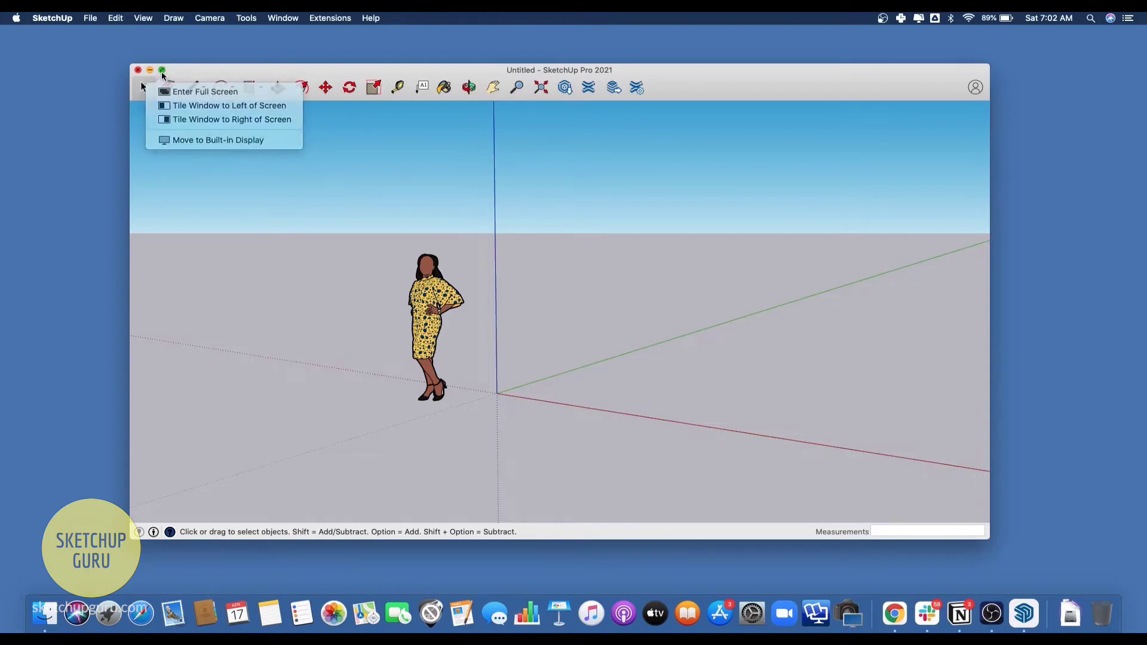
{"action": "left_click", "coordinate": [162, 71]}
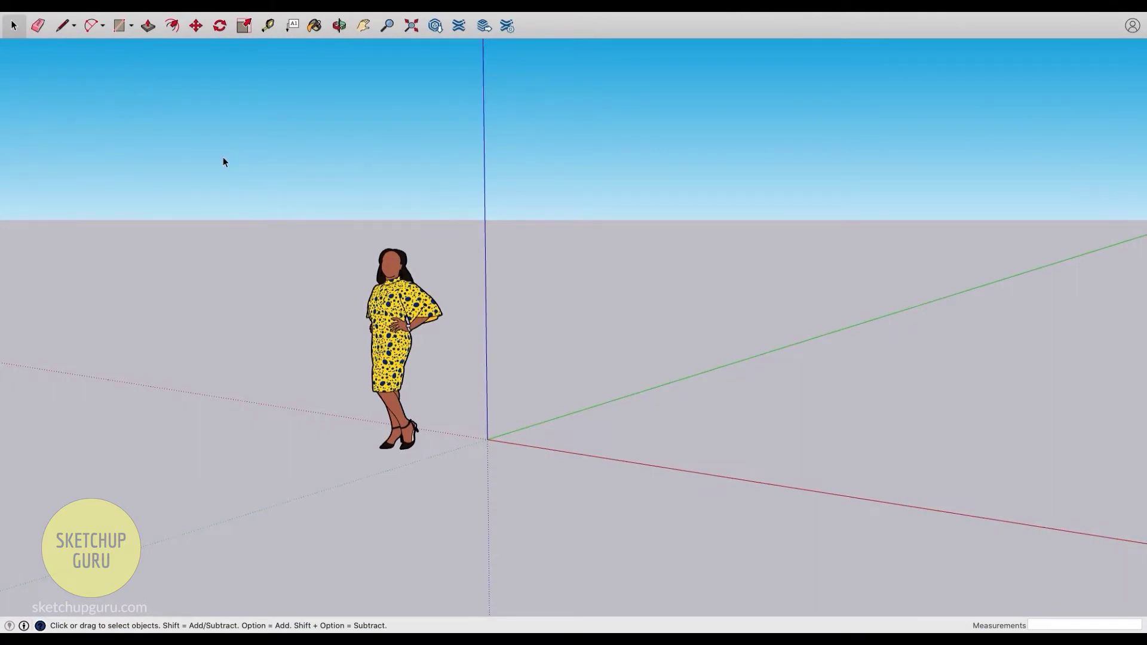
{"action": "mouse_move", "coordinate": [460, 13]}
{"action": "mouse_move", "coordinate": [155, 12]}
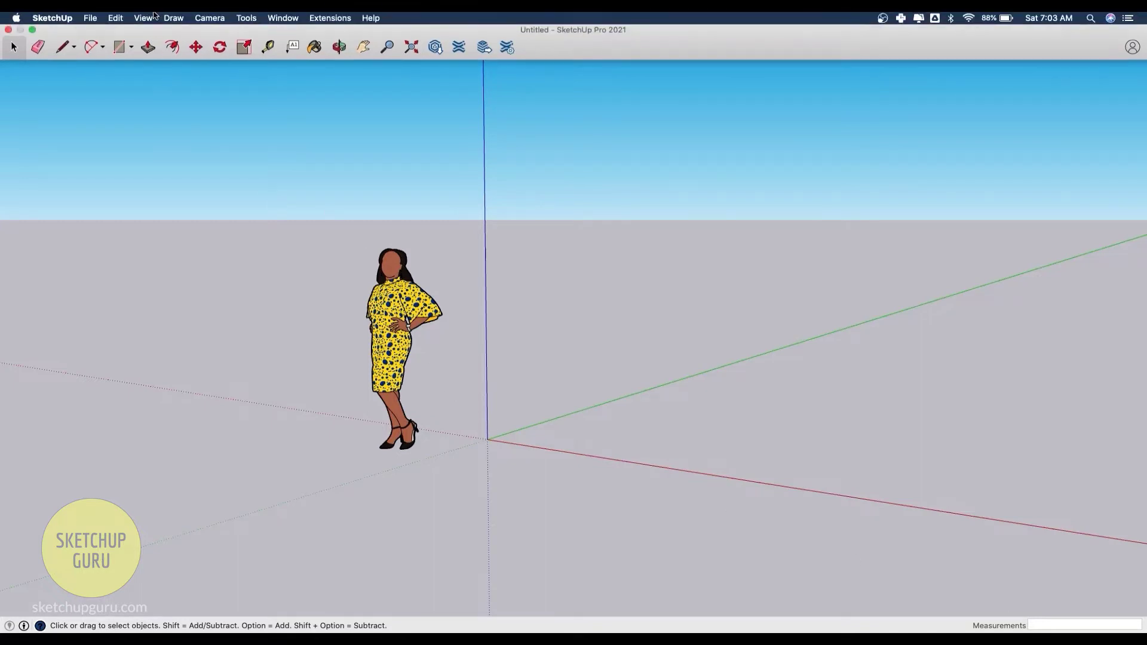
Check the axis colours in SketchUp Preferences, close them, then open the Window menu
{"action": "left_click", "coordinate": [63, 16]}
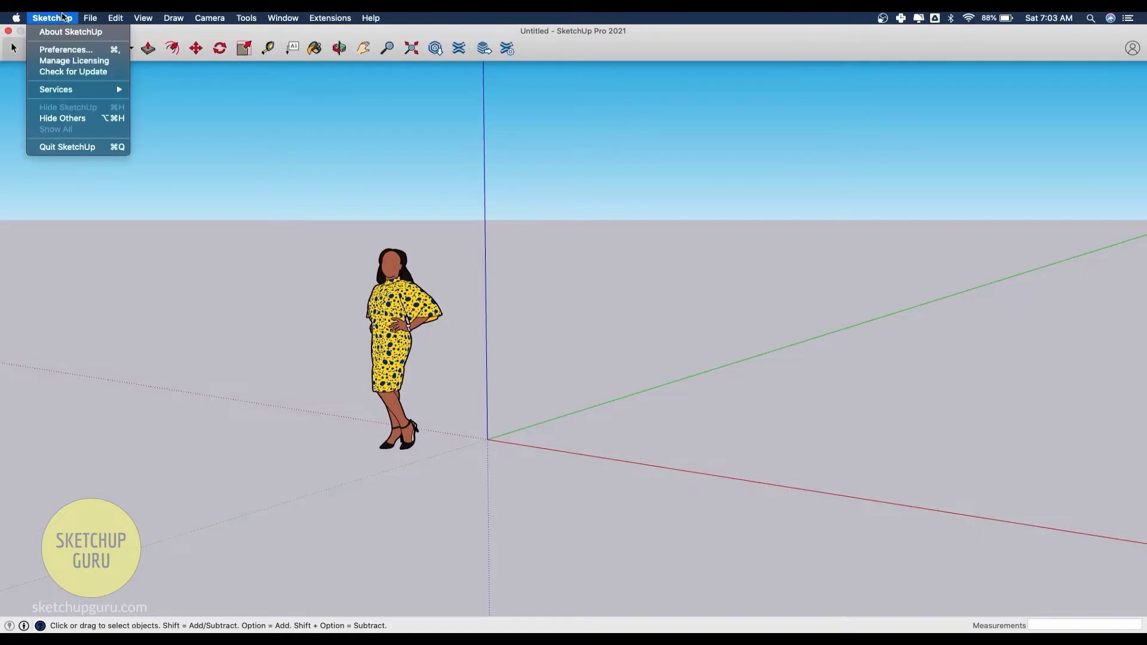
{"action": "left_click", "coordinate": [81, 53]}
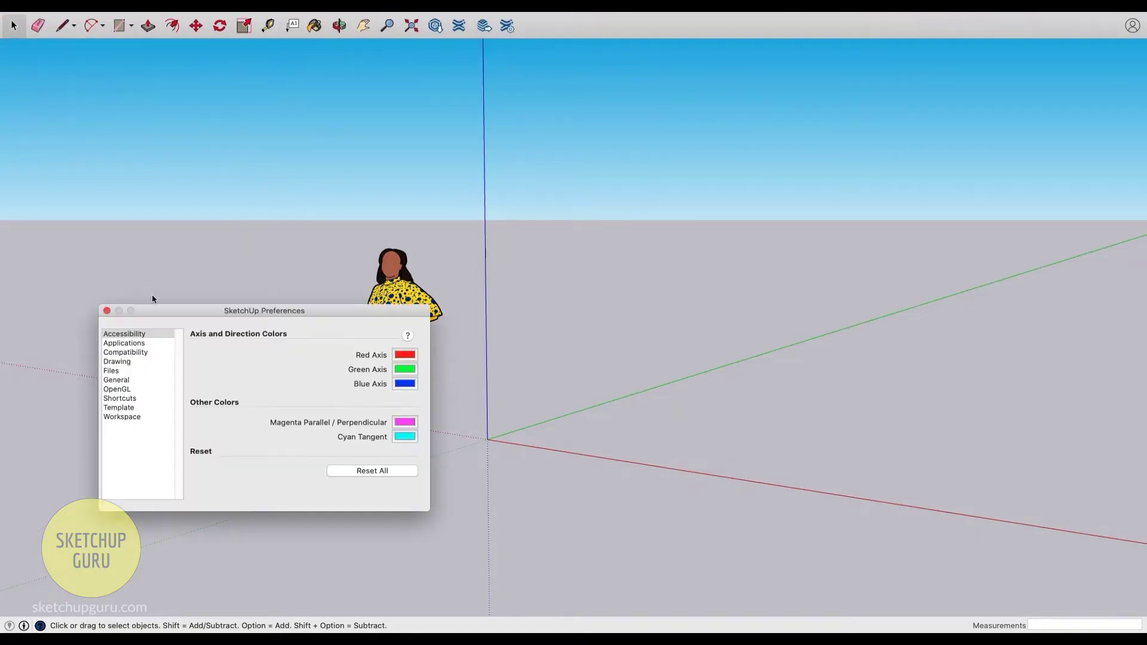
{"action": "left_click", "coordinate": [107, 311]}
{"action": "mouse_move", "coordinate": [237, 15]}
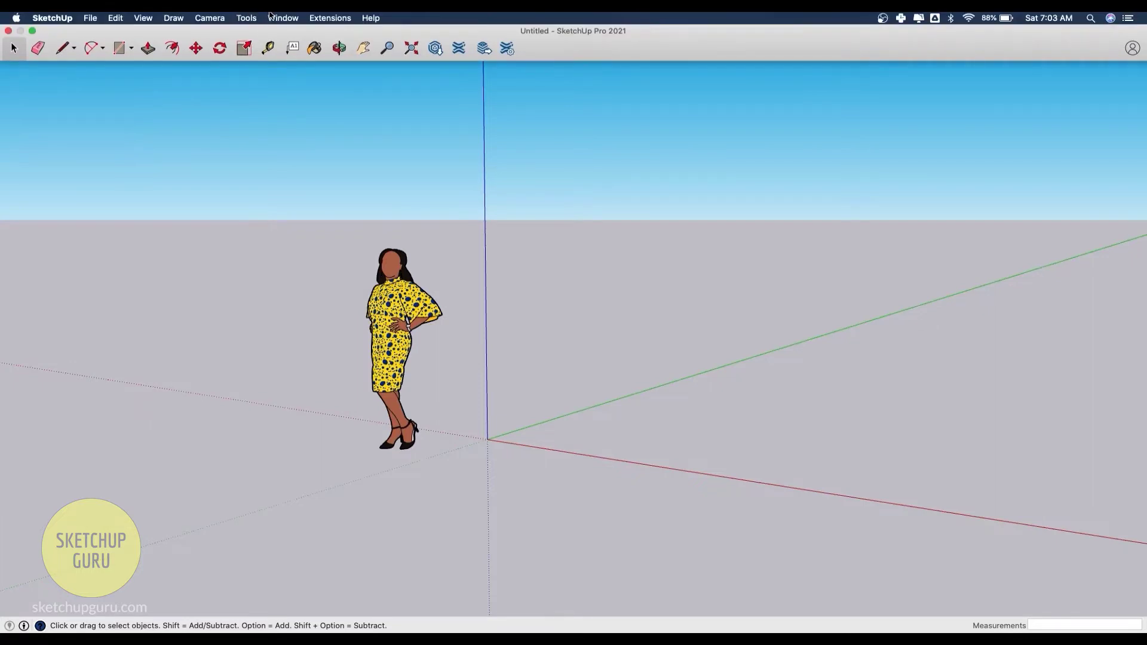
{"action": "left_click", "coordinate": [284, 17]}
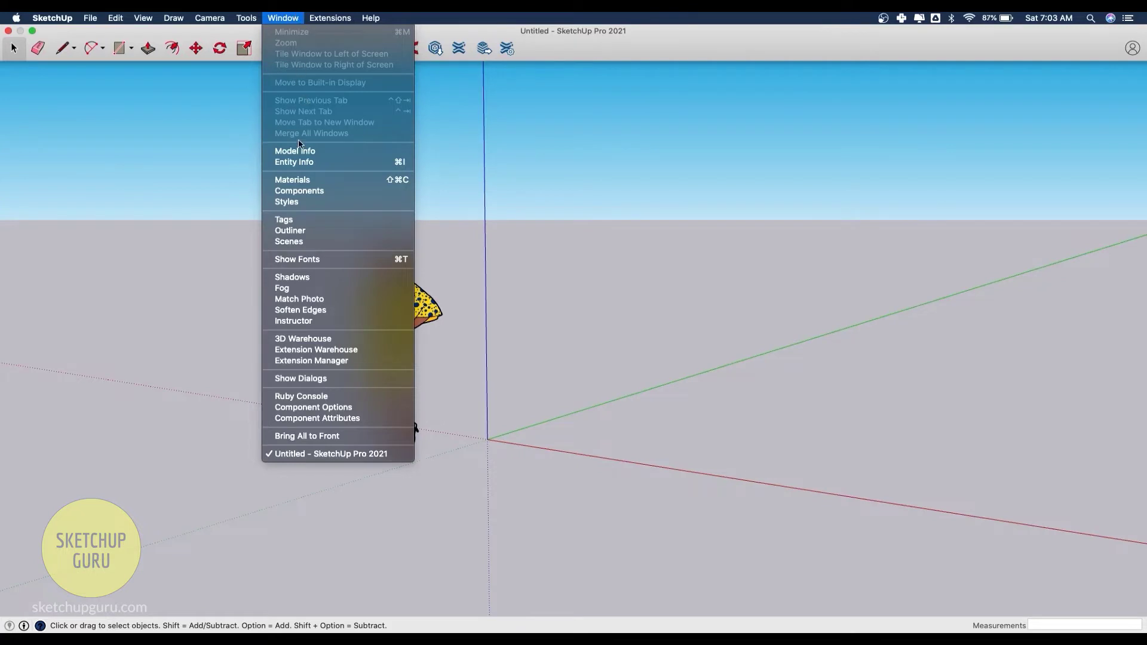
Show the Entity Info panel, collapse it, and tuck it at the top right
{"action": "left_click", "coordinate": [294, 165]}
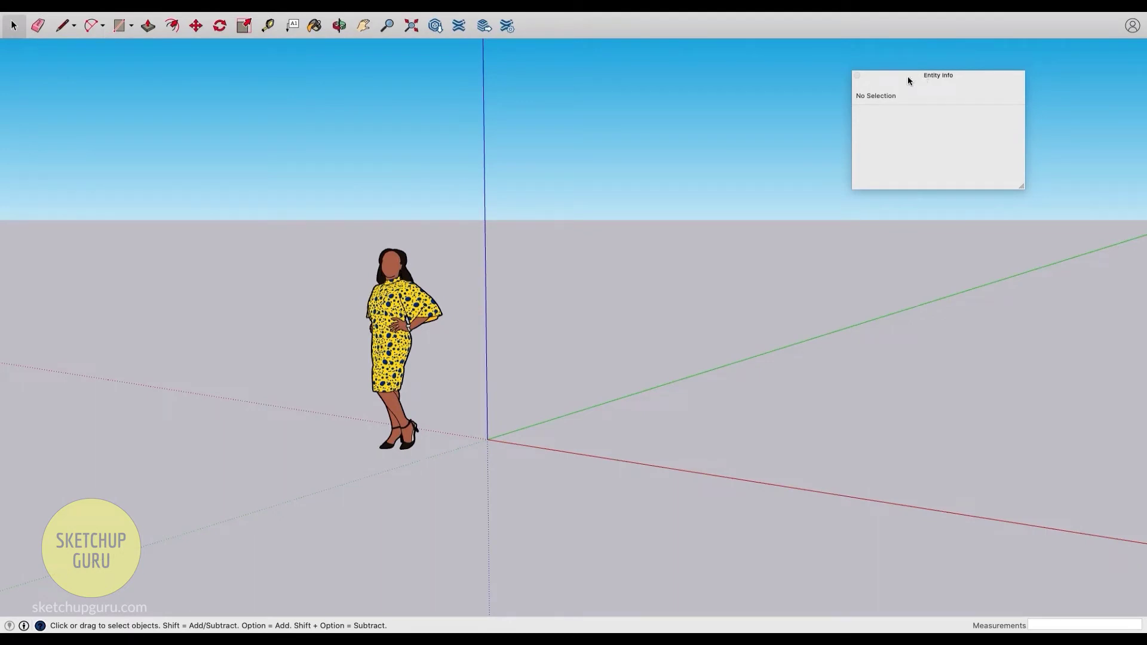
{"action": "double_click", "coordinate": [922, 75]}
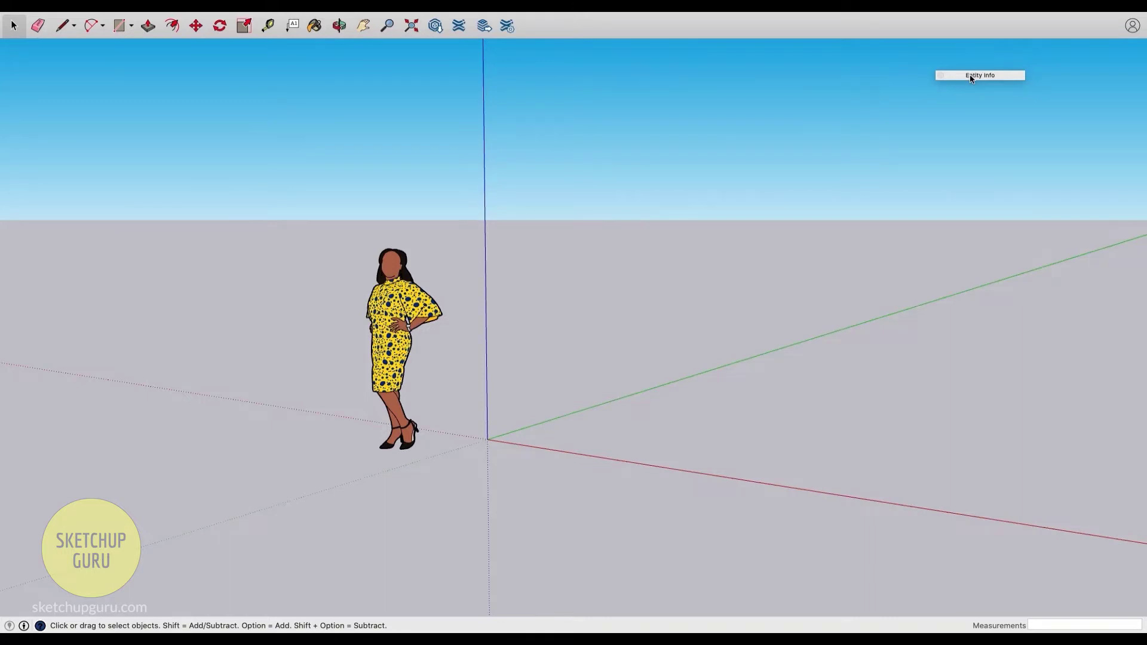
{"action": "left_click_drag", "start_coordinate": [972, 78], "coordinate": [1091, 52]}
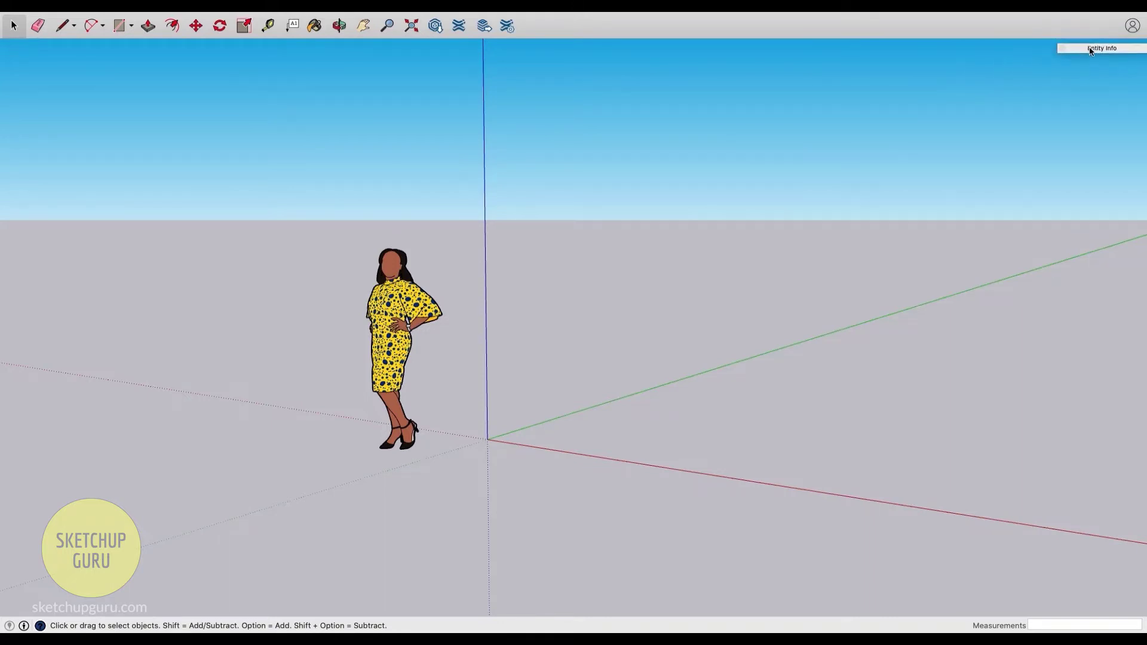
Show the Components panel and stack it collapsed under Entity Info at the top right
{"action": "left_click", "coordinate": [300, 17]}
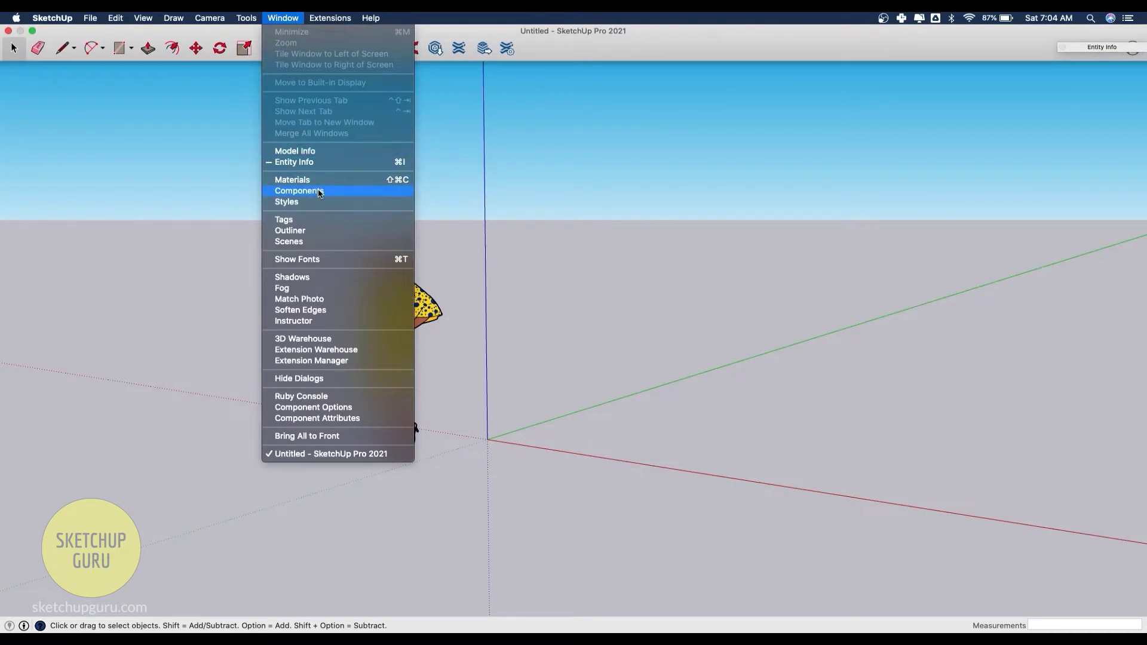
{"action": "left_click", "coordinate": [299, 190]}
{"action": "left_click_drag", "start_coordinate": [1038, 226], "coordinate": [1070, 63]}
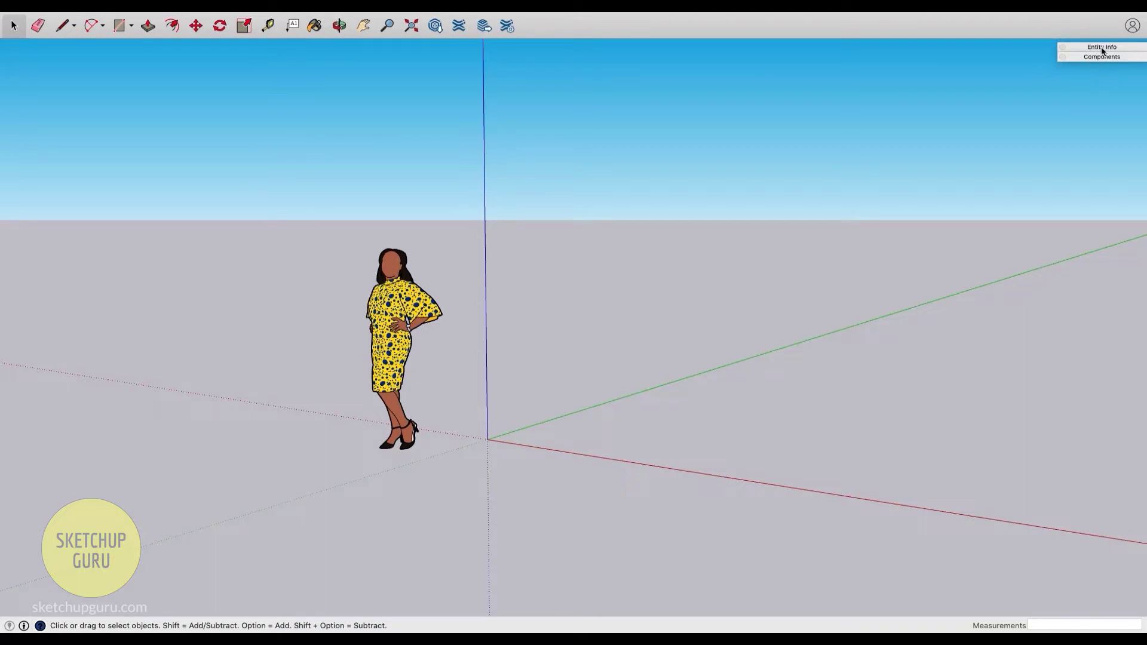
{"action": "mouse_move", "coordinate": [1100, 46]}
{"action": "left_mouse_down"}
{"action": "mouse_move", "coordinate": [1001, 57]}
{"action": "mouse_move", "coordinate": [842, 158]}
{"action": "mouse_move", "coordinate": [937, 146]}
{"action": "mouse_move", "coordinate": [1067, 91]}
{"action": "mouse_move", "coordinate": [1122, 52]}
{"action": "left_mouse_up"}
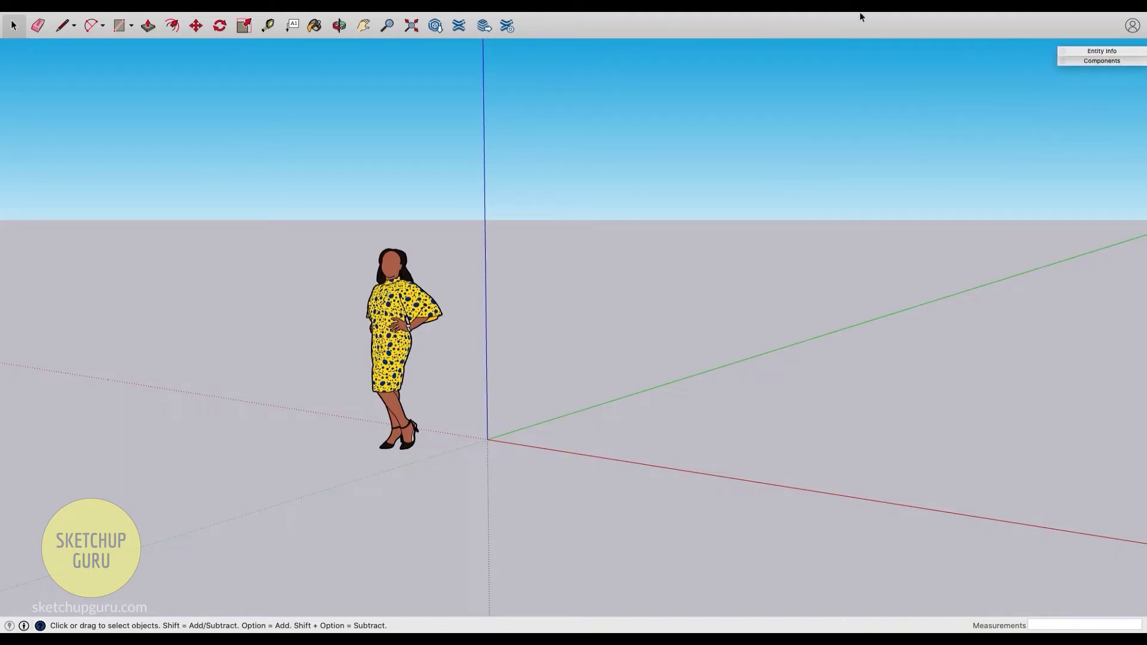
Add the Styles and Tags panels to the collapsed stack under Components
{"action": "left_click", "coordinate": [282, 17]}
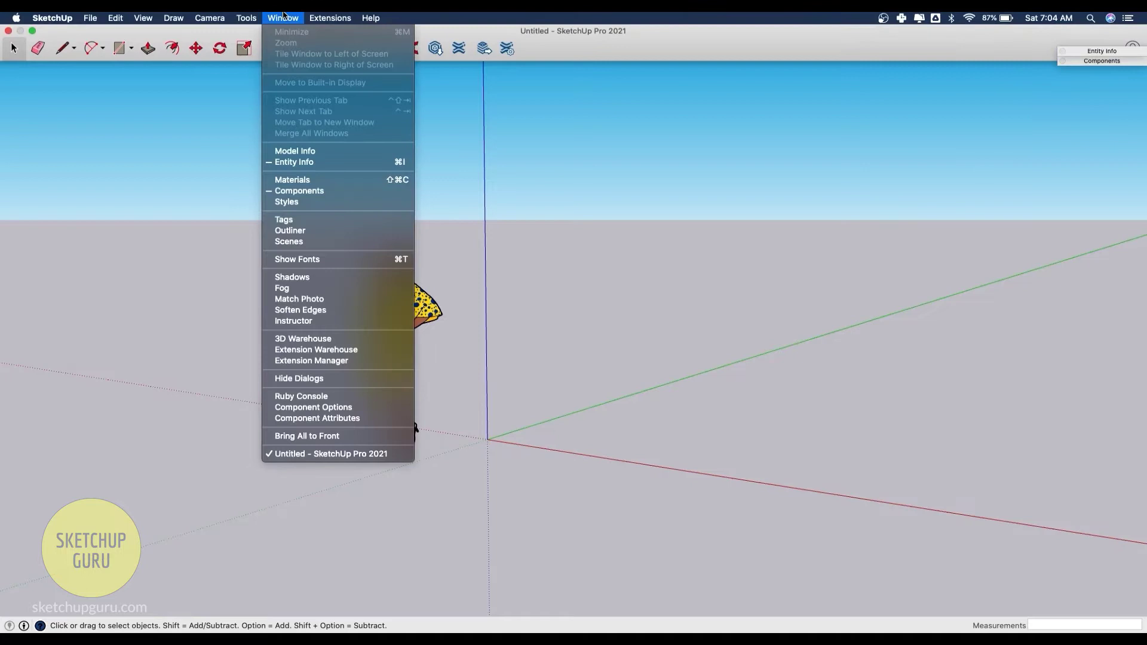
{"action": "left_click", "coordinate": [303, 206]}
{"action": "left_click_drag", "start_coordinate": [1038, 20], "coordinate": [1061, 71]}
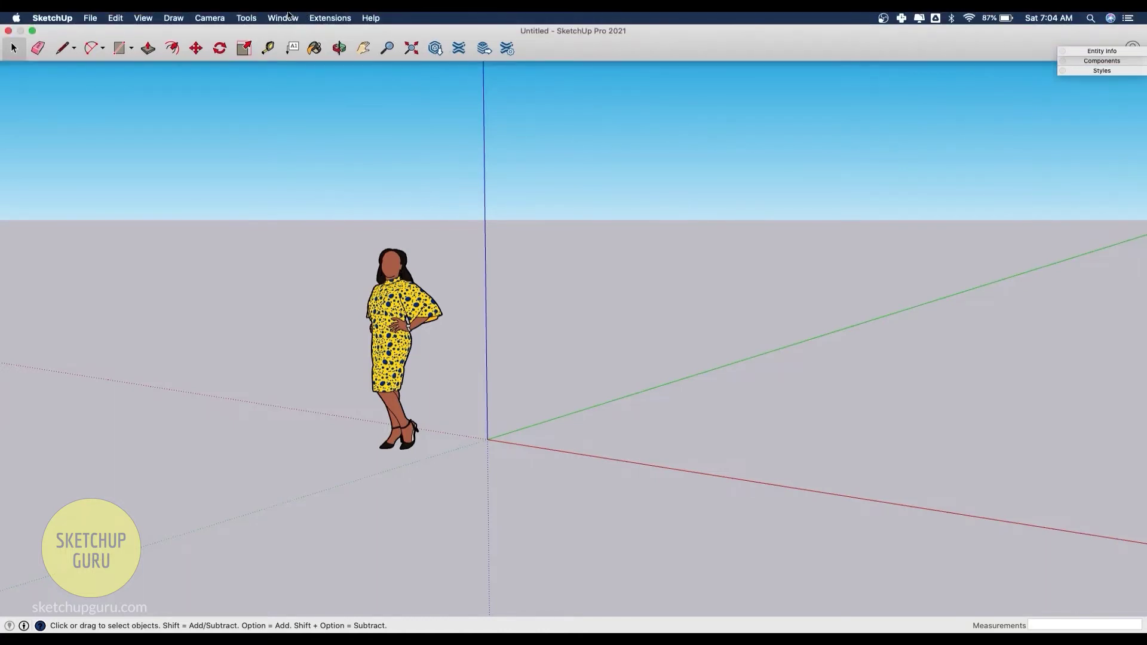
{"action": "left_click", "coordinate": [288, 16]}
{"action": "left_click", "coordinate": [338, 220]}
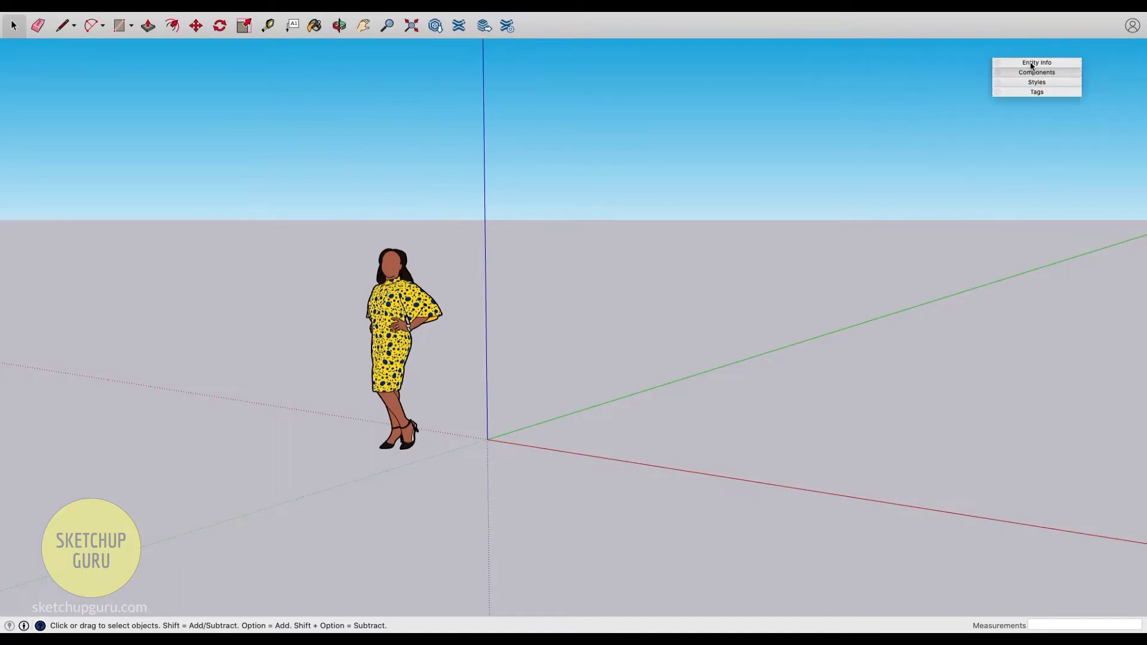
Add the Scenes and Shadow Settings panels to the same panel stack
{"action": "mouse_move", "coordinate": [317, 13]}
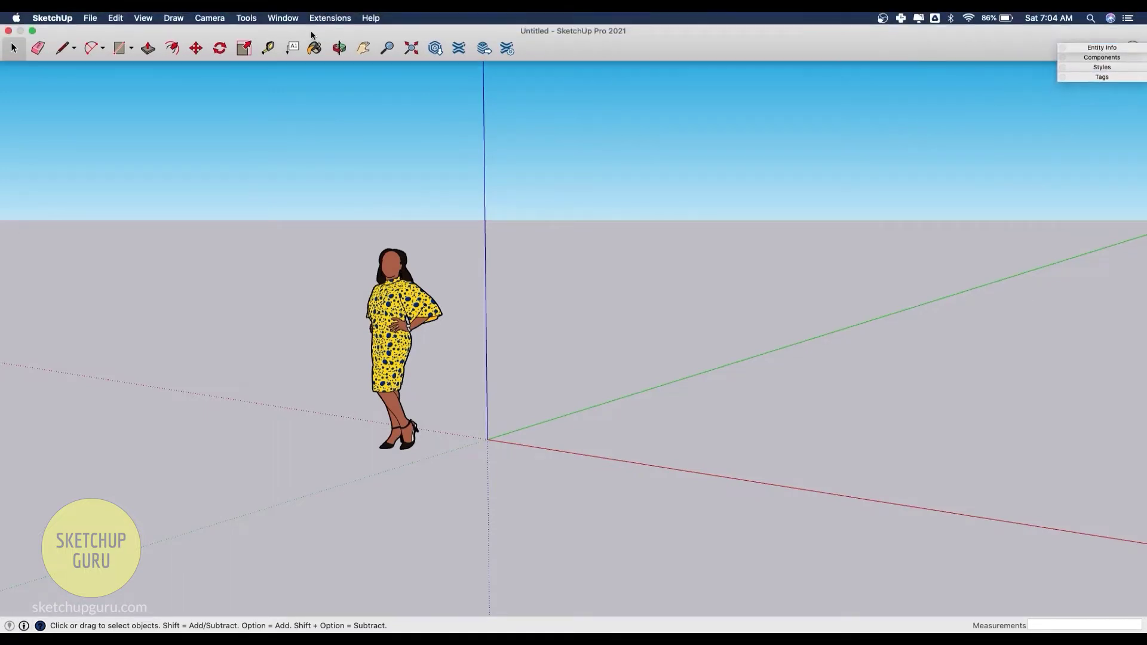
{"action": "left_click", "coordinate": [282, 18]}
{"action": "left_click", "coordinate": [335, 311]}
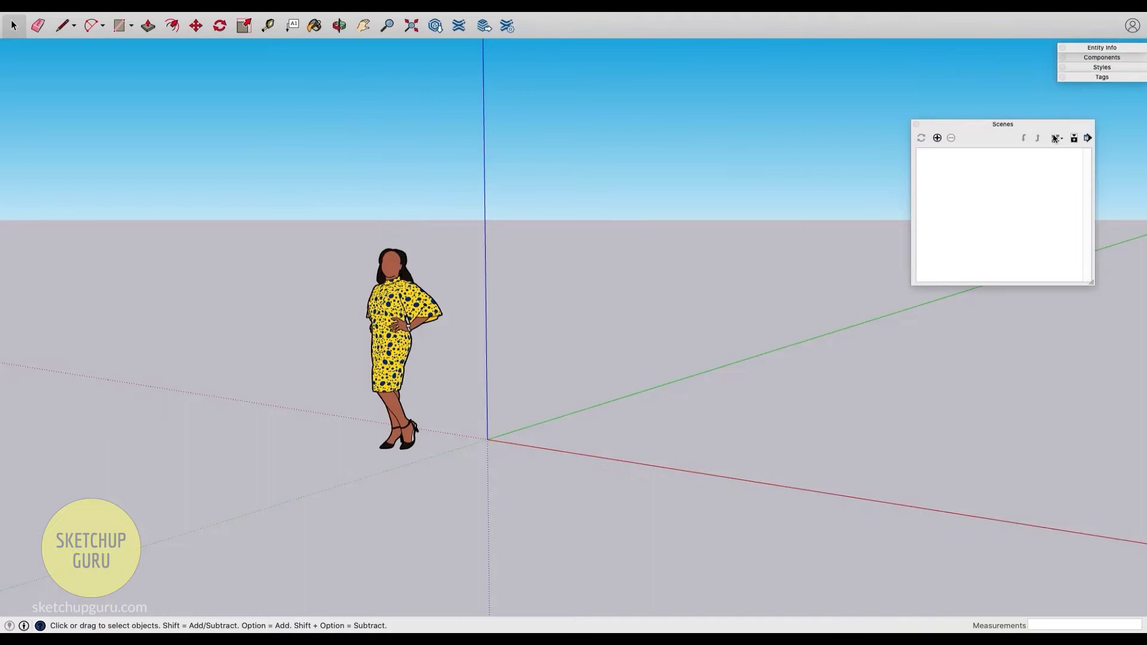
{"action": "left_click", "coordinate": [284, 16]}
{"action": "left_click", "coordinate": [334, 280]}
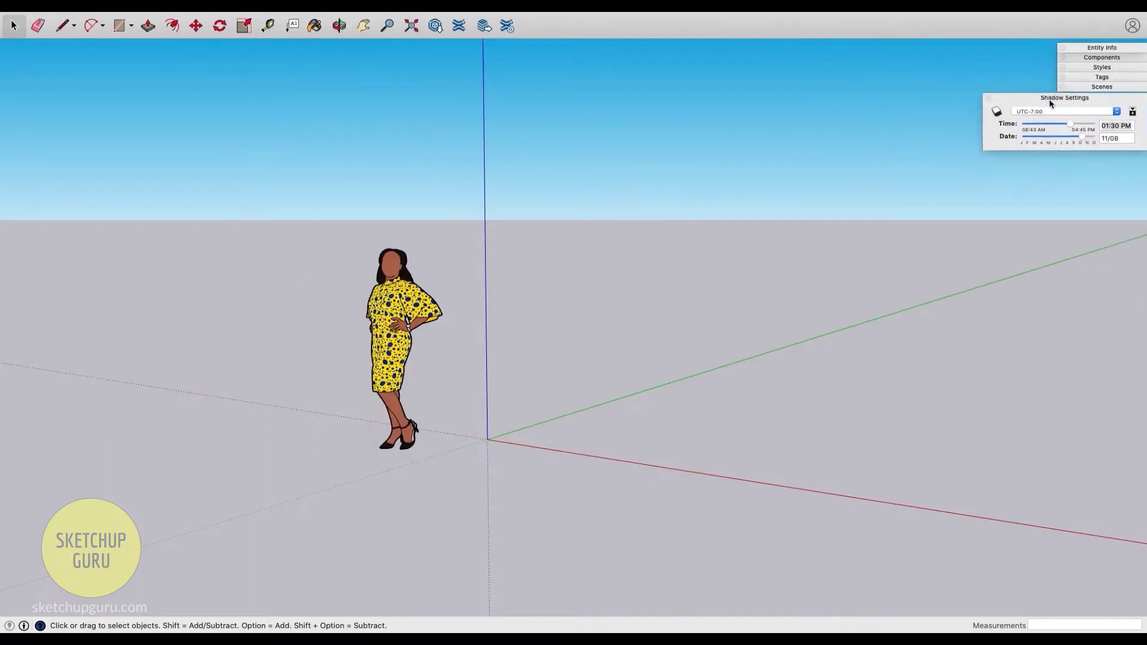
{"action": "left_click", "coordinate": [283, 17]}
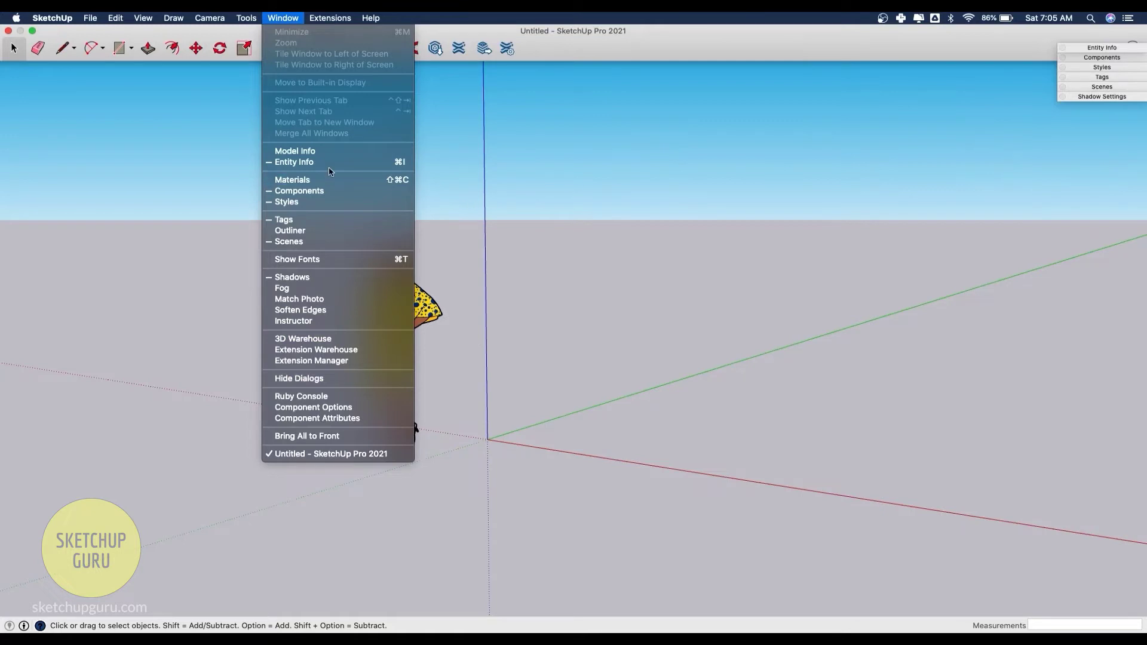
Open the Materials panel and close the Colors window it brings up
{"action": "left_click", "coordinate": [299, 182]}
{"action": "left_click_drag", "start_coordinate": [1059, 107], "coordinate": [1096, 144]}
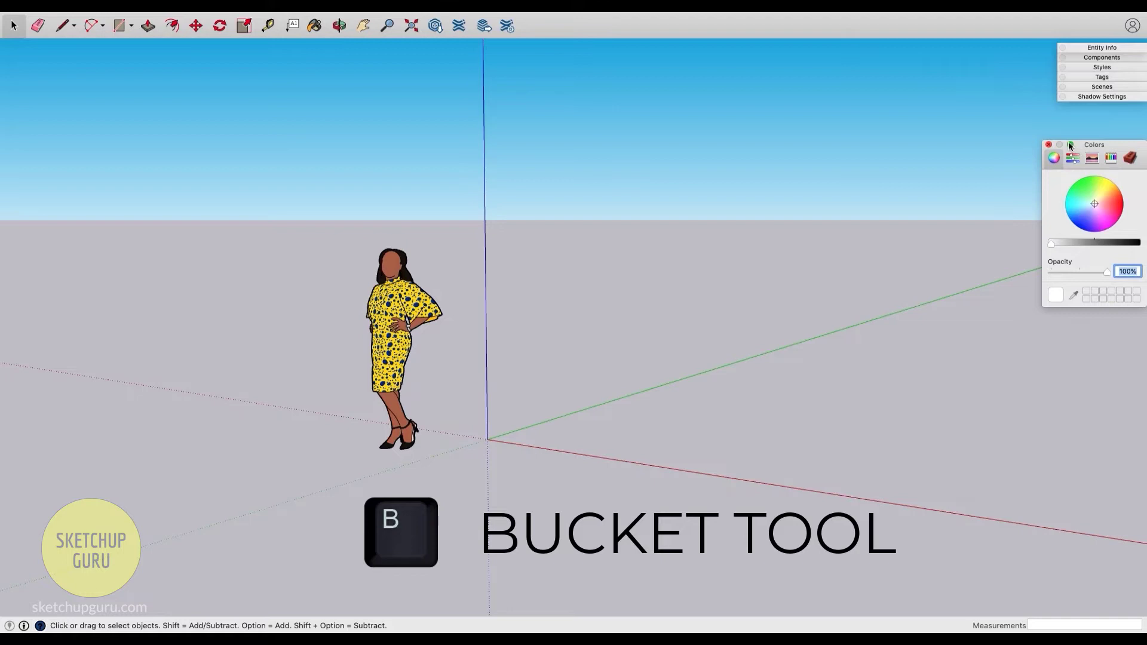
{"action": "left_click", "coordinate": [1050, 146]}
Activate Paint Bucket with B, dismiss Colors again, and expand Entity Info in the stack
{"action": "key", "text": "b"}
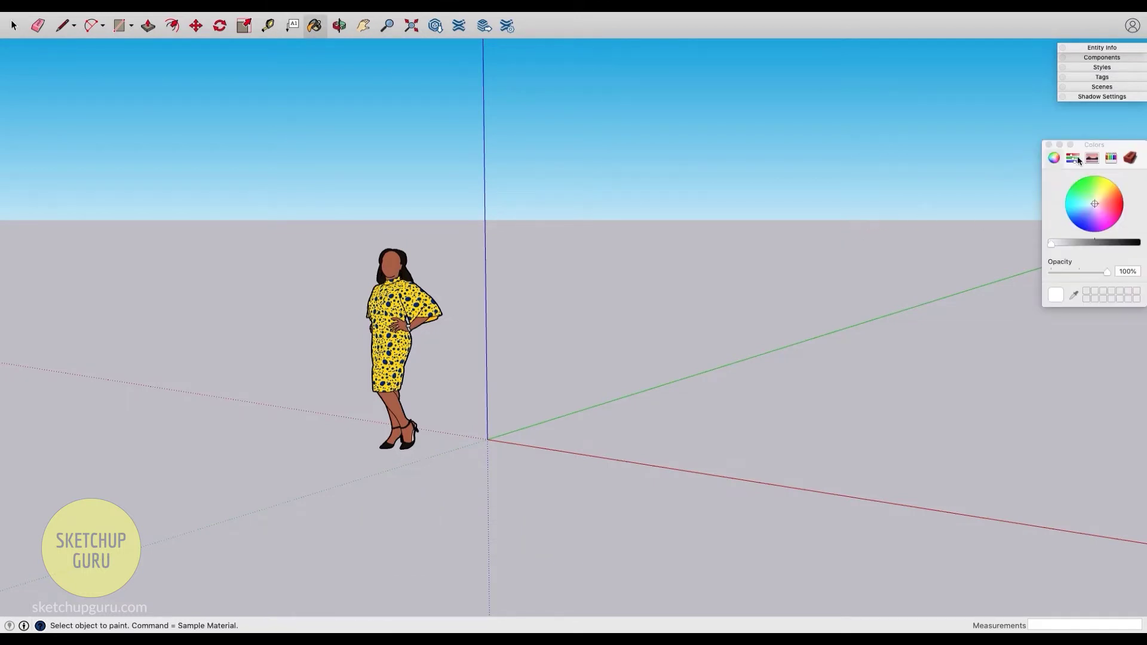
{"action": "left_click", "coordinate": [1049, 146]}
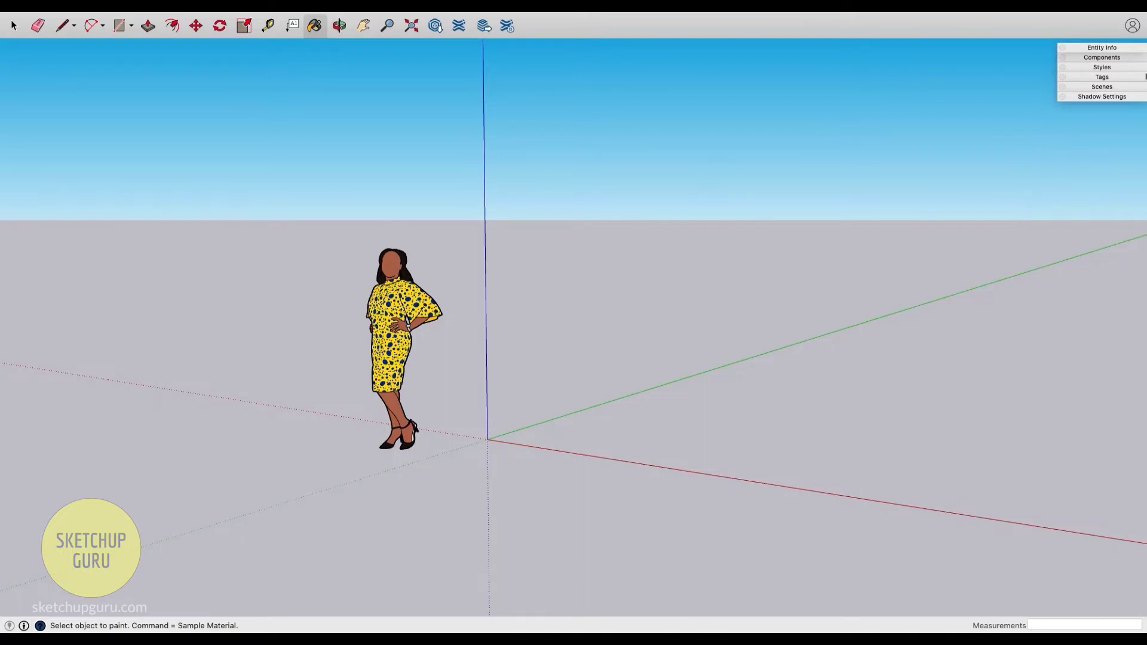
{"action": "left_click", "coordinate": [1113, 49]}
{"action": "mouse_move", "coordinate": [98, 14]}
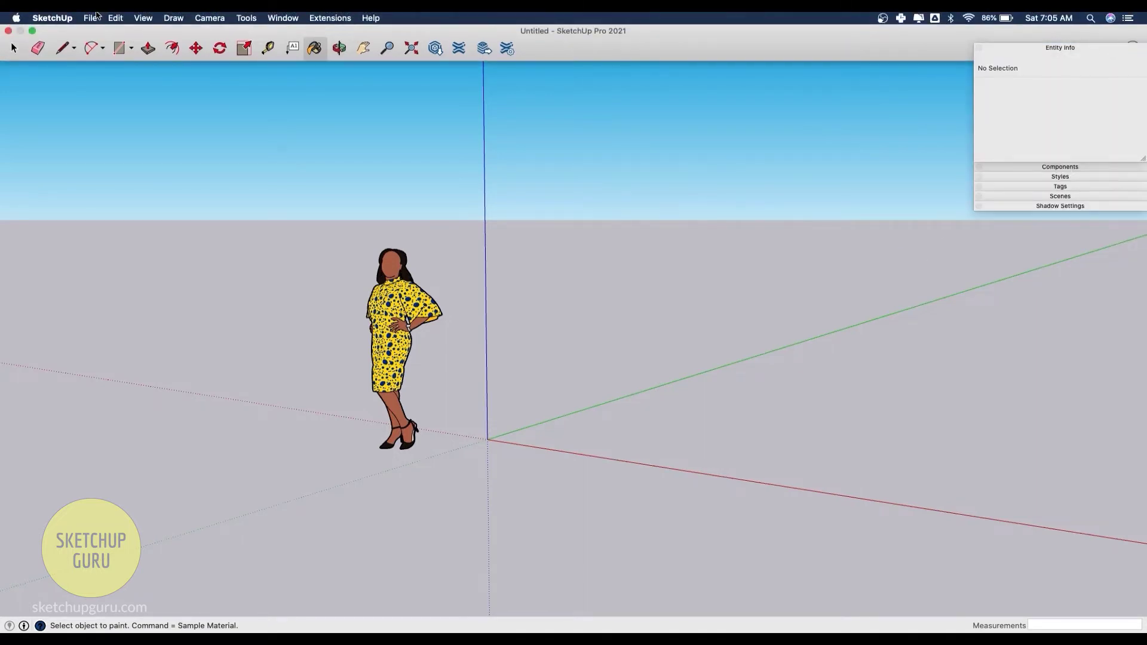
Review the File menu's commands, then move across to the Edit menu
{"action": "left_click", "coordinate": [93, 18]}
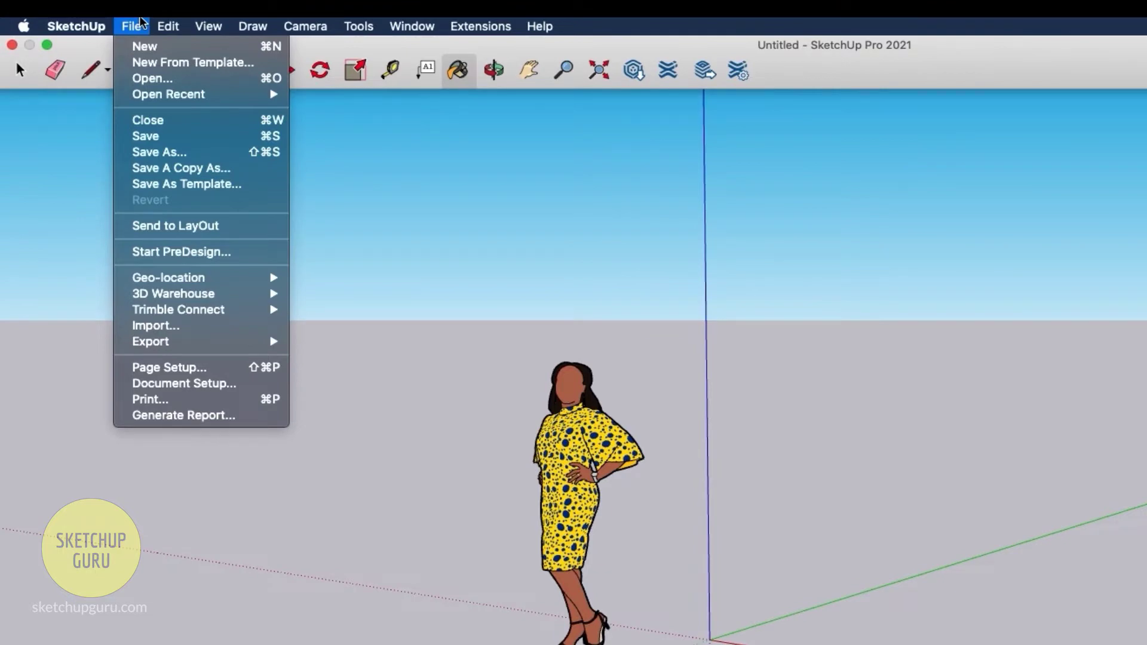
{"action": "mouse_move", "coordinate": [168, 22]}
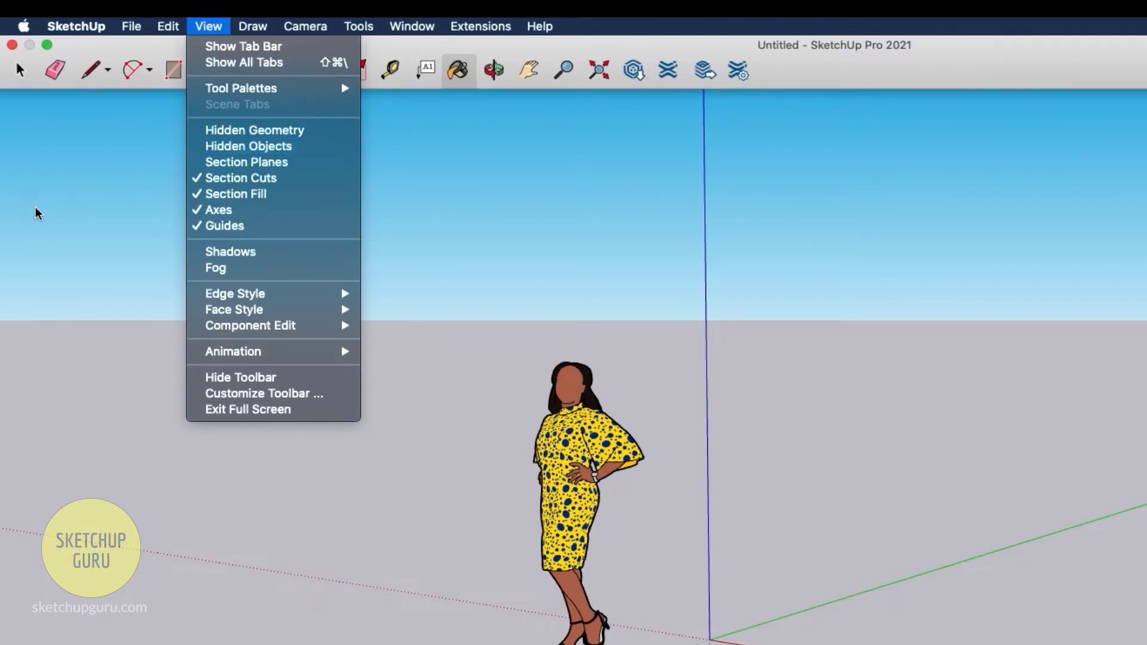
{"action": "mouse_move", "coordinate": [242, 96]}
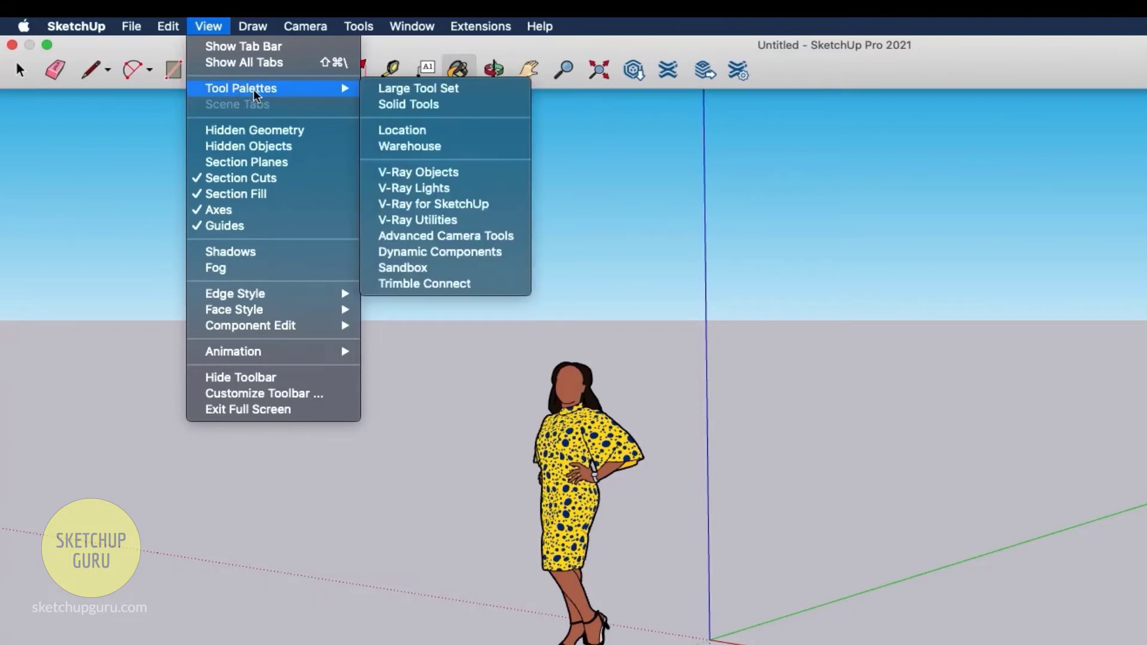
{"action": "left_click", "coordinate": [399, 89]}
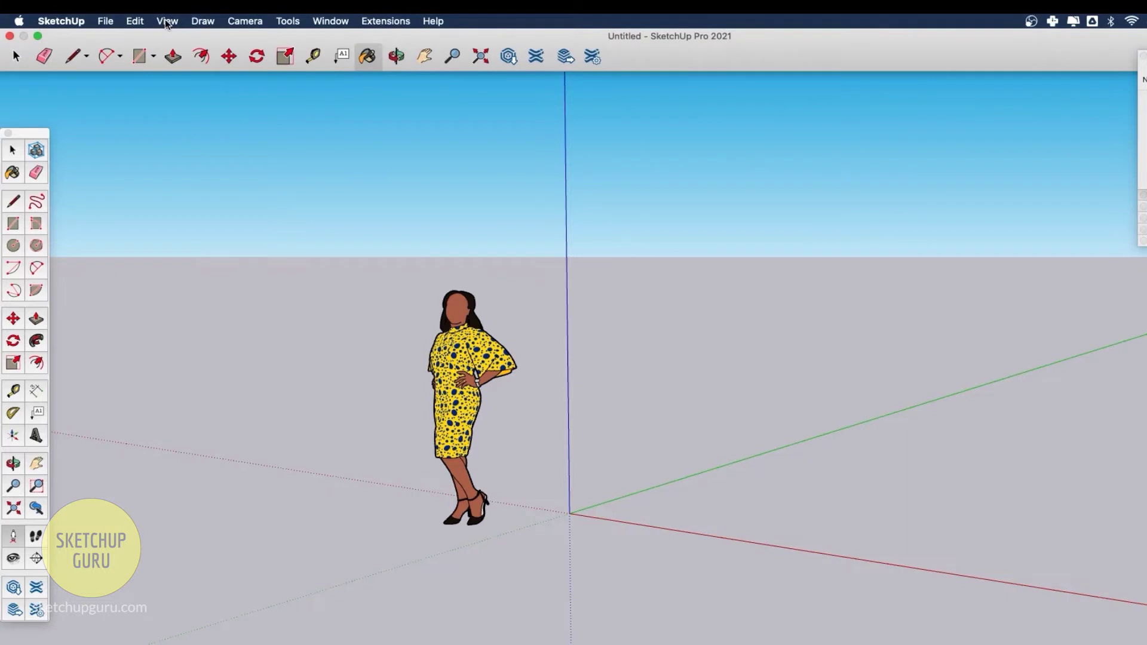
{"action": "left_click", "coordinate": [166, 21]}
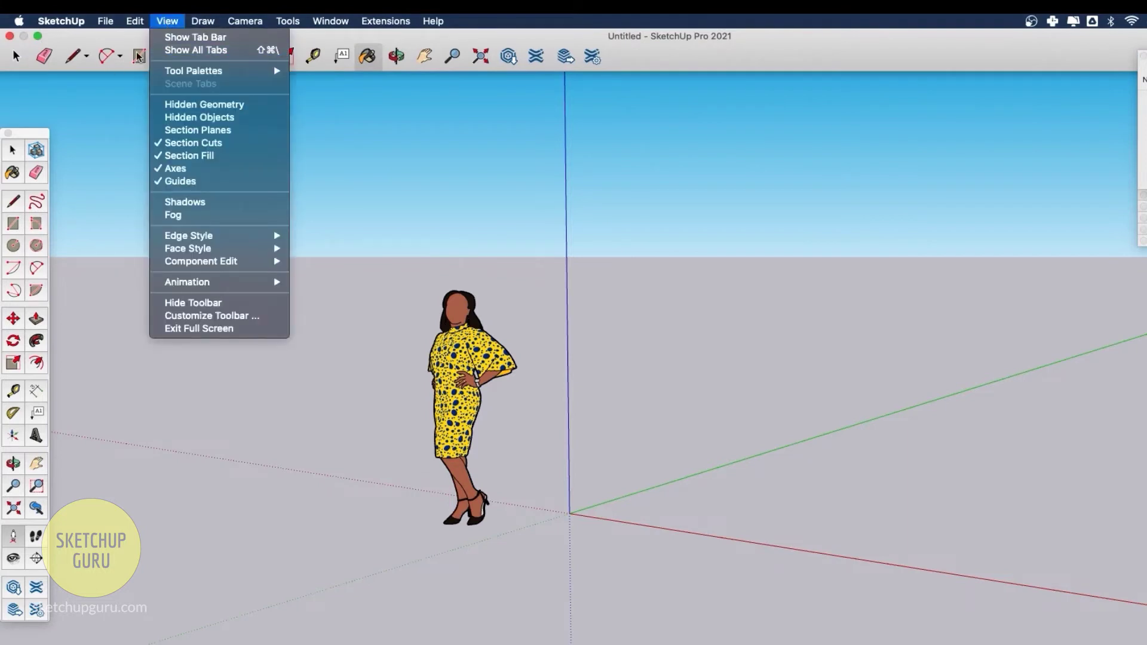
{"action": "left_click", "coordinate": [193, 306]}
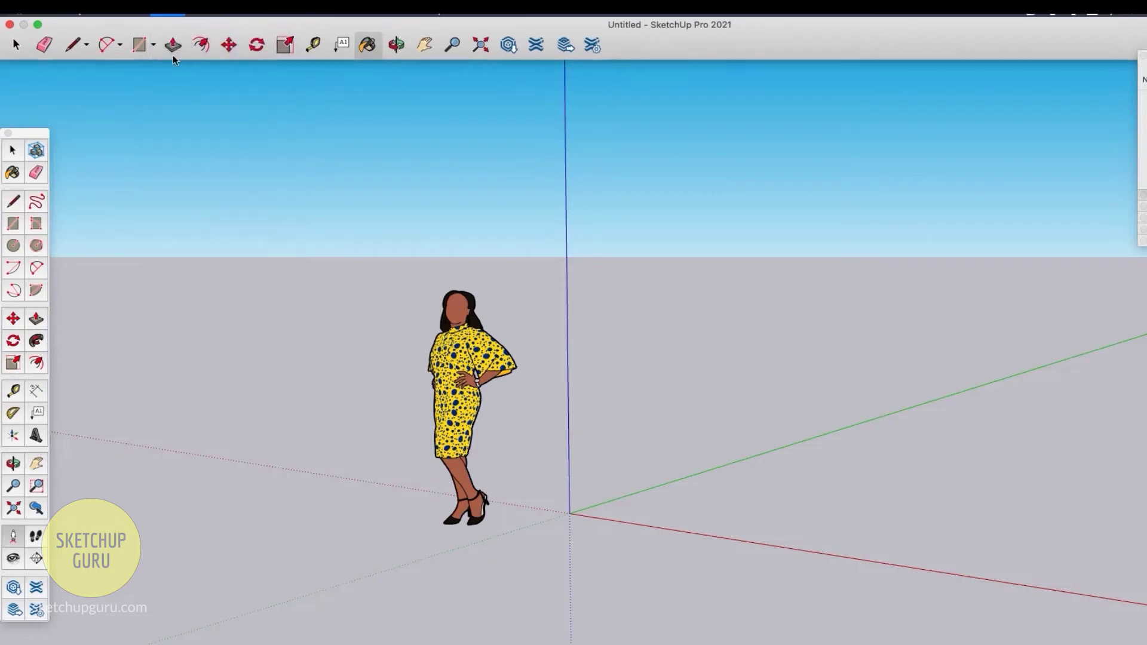
{"action": "left_click", "coordinate": [179, 22]}
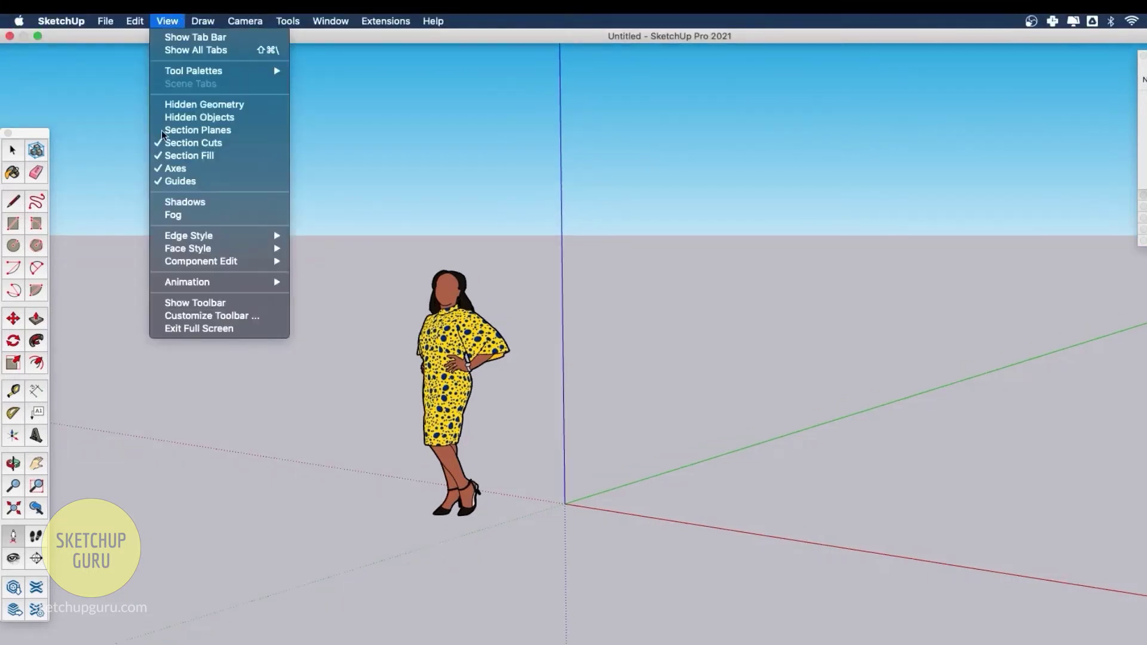
{"action": "left_click", "coordinate": [193, 304]}
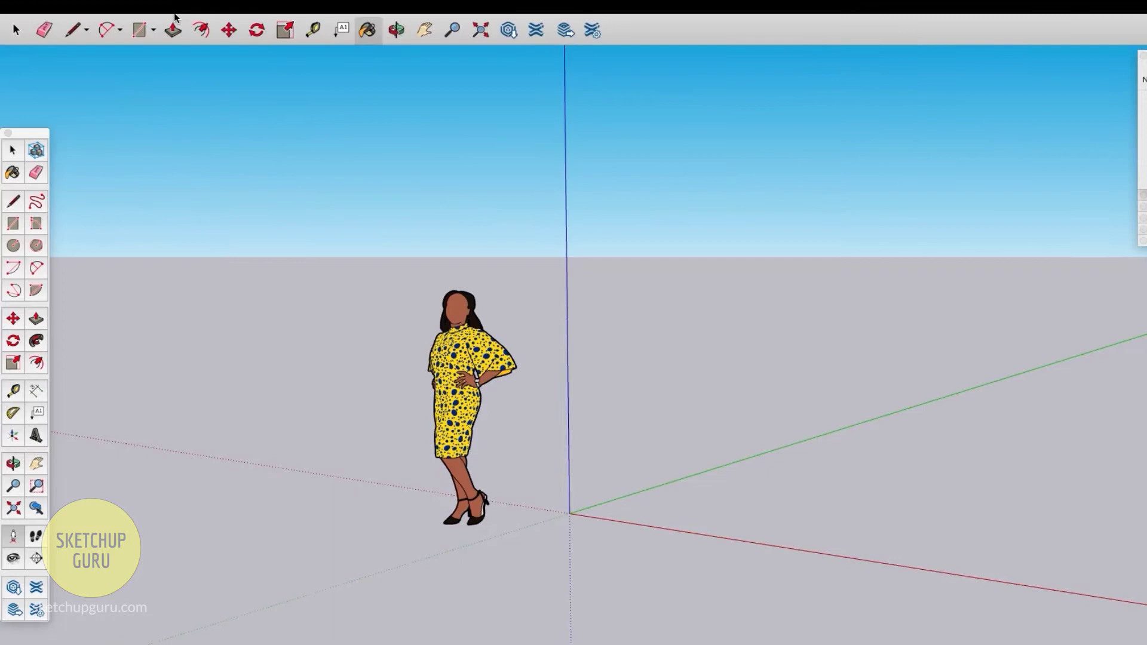
{"action": "left_click", "coordinate": [177, 21]}
{"action": "mouse_move", "coordinate": [197, 70]}
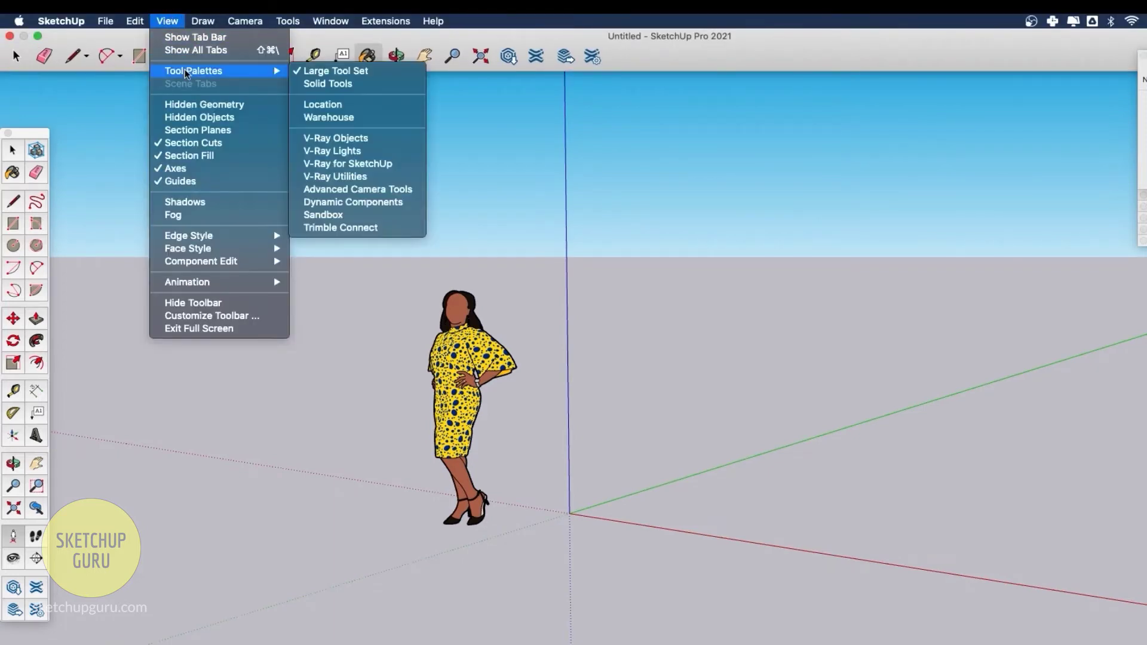
{"action": "left_click", "coordinate": [313, 72]}
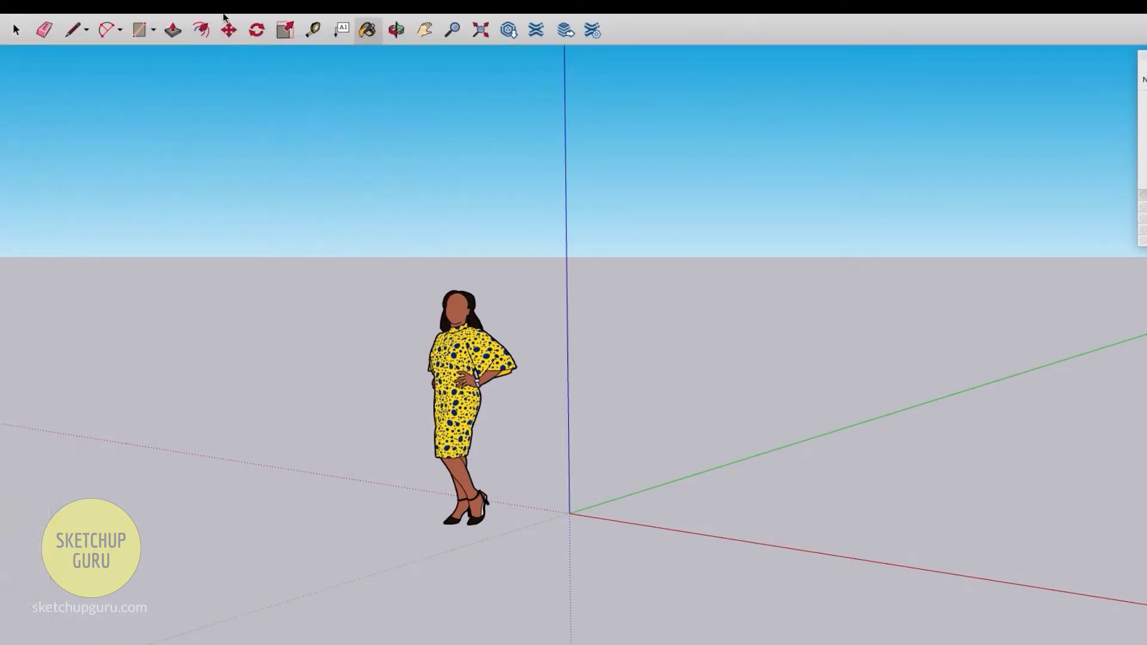
{"action": "left_click", "coordinate": [212, 19]}
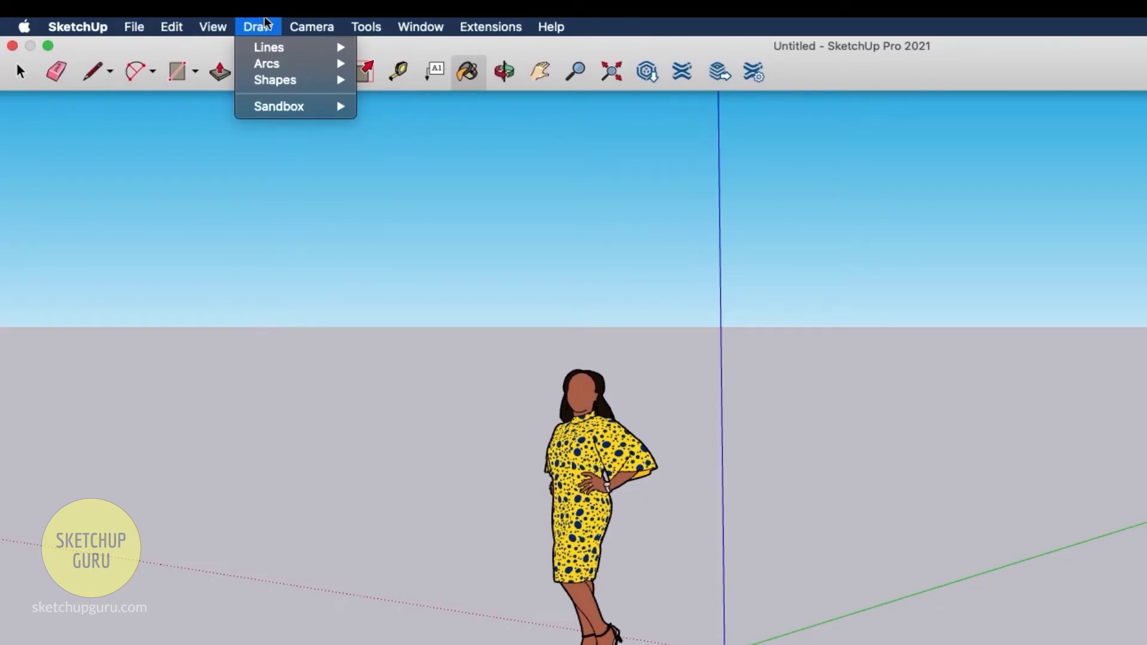
Move from the Draw menu across to the Camera menu
{"action": "mouse_move", "coordinate": [301, 22]}
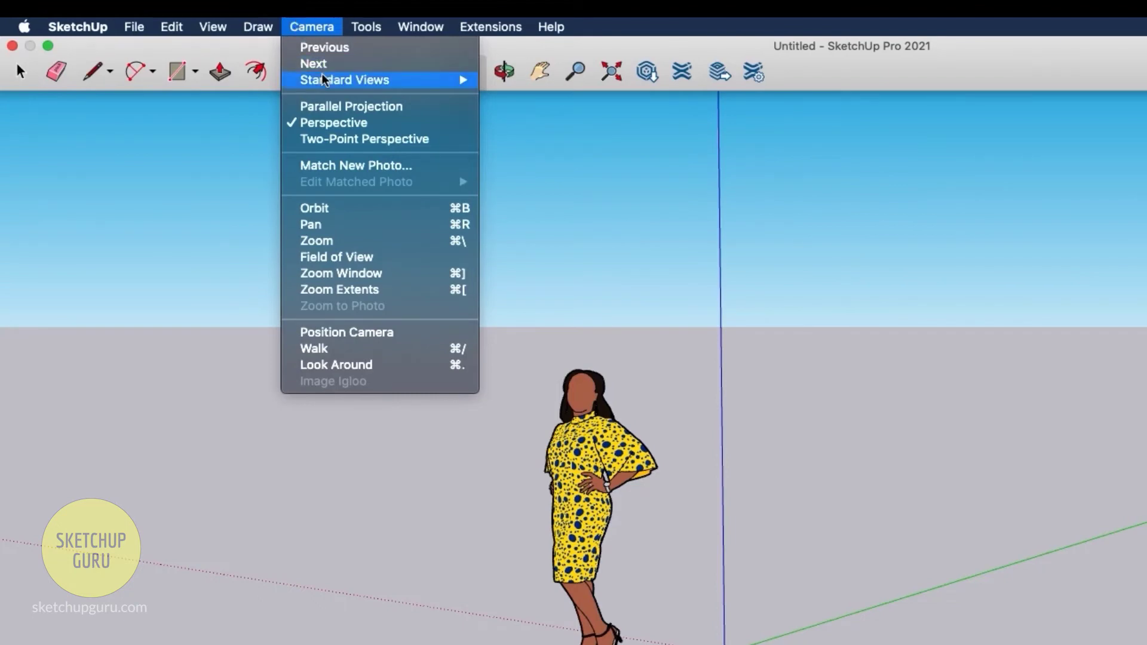
Browse Camera > Standard Views and the Tools menu, ending on the Window menu
{"action": "mouse_move", "coordinate": [324, 79]}
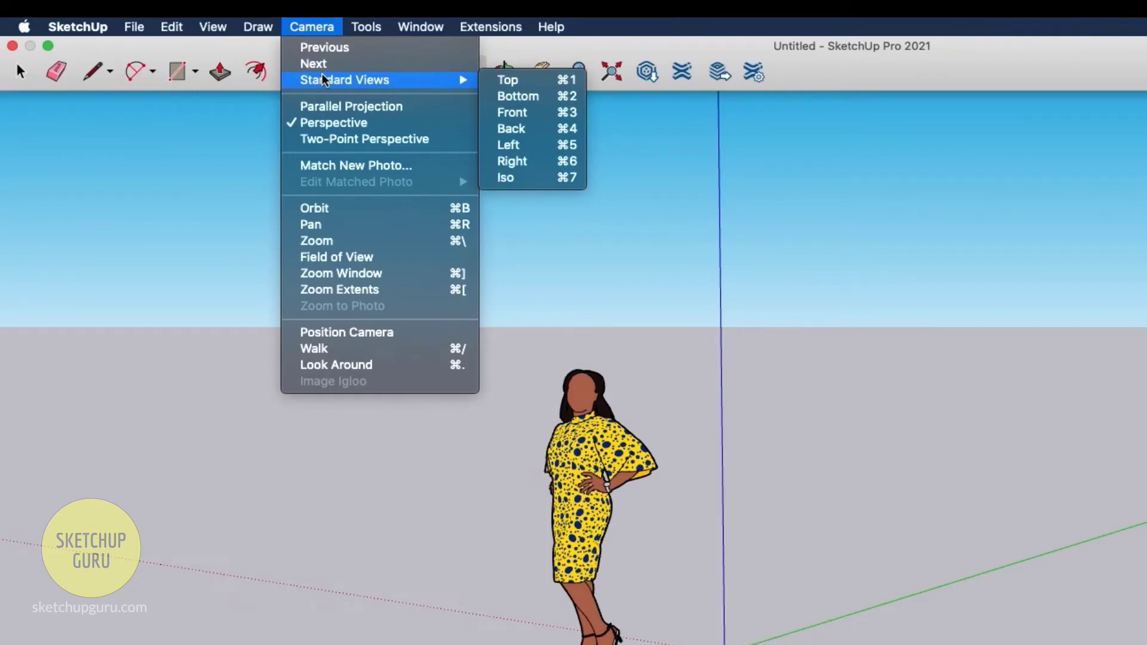
{"action": "mouse_move", "coordinate": [361, 25]}
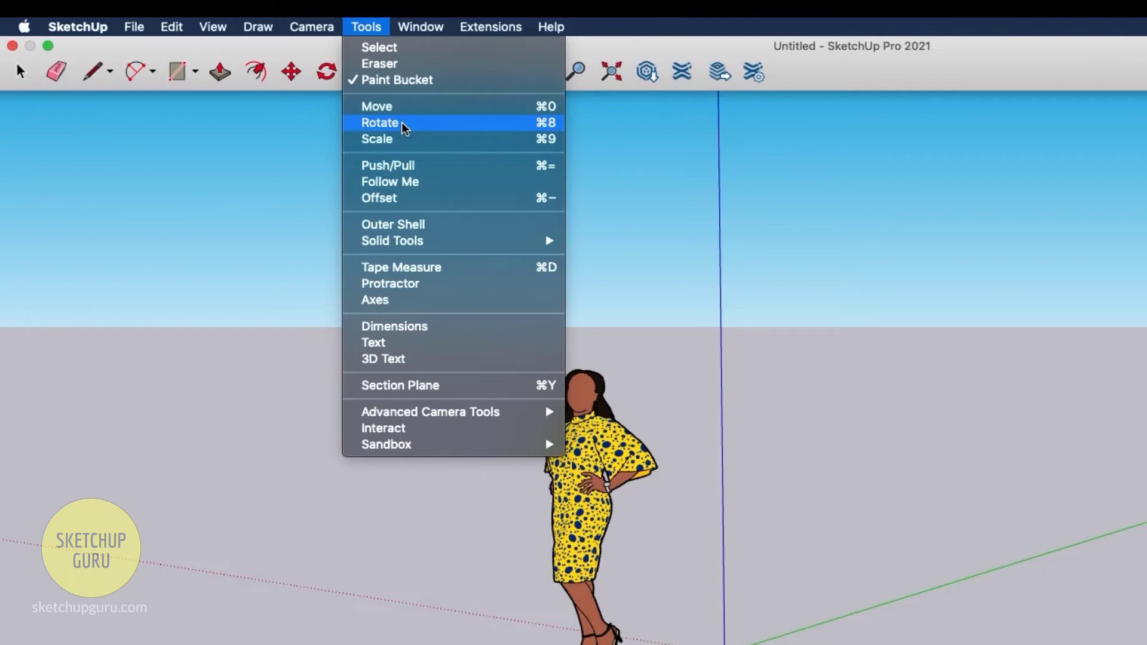
{"action": "mouse_move", "coordinate": [418, 30]}
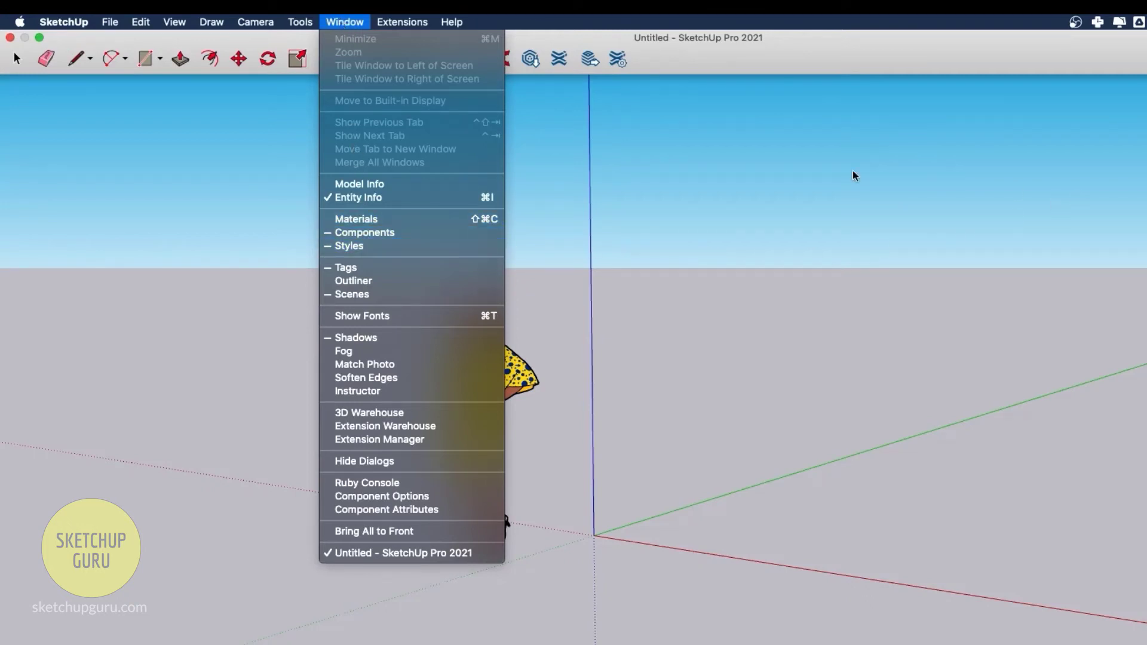
Close the Extensions menu with Escape and return to the Select tool
{"action": "mouse_move", "coordinate": [398, 22]}
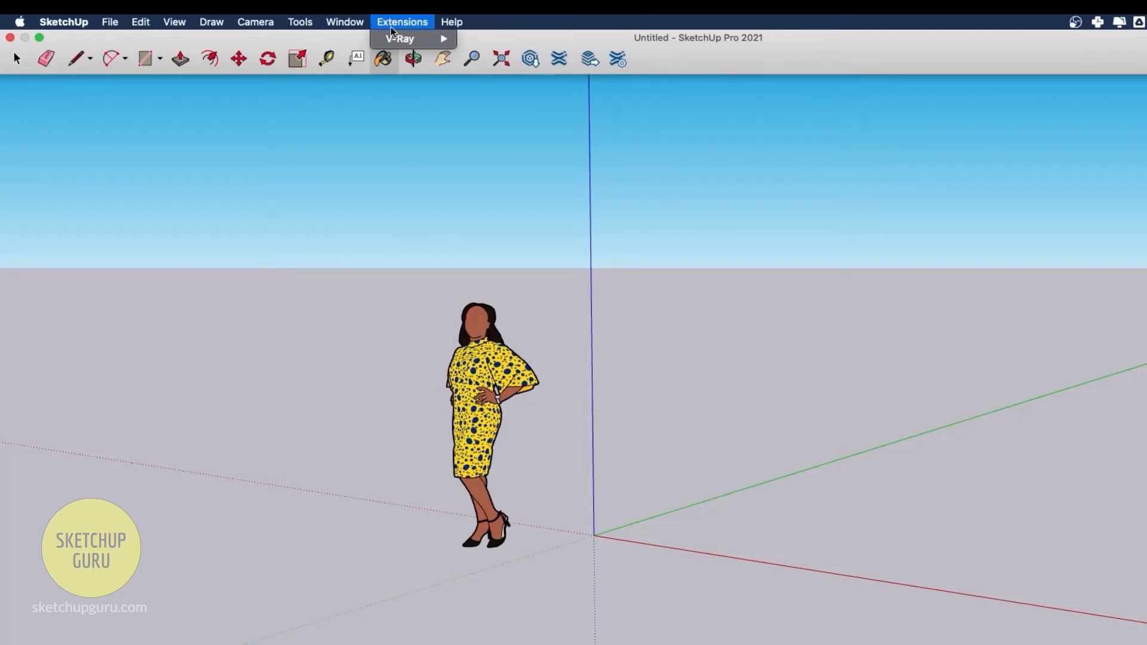
{"action": "key", "text": "Escape"}
{"action": "key", "text": "space"}
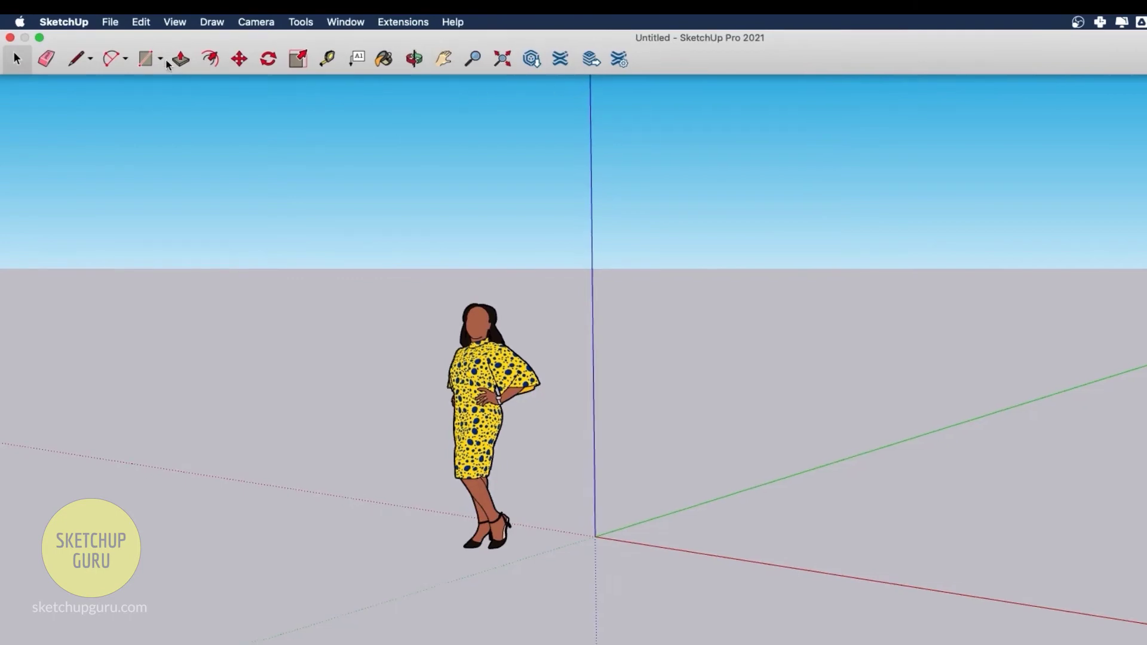
Add the Make Component button to the main toolbar via View > Customize Toolbar
{"action": "left_click", "coordinate": [171, 20]}
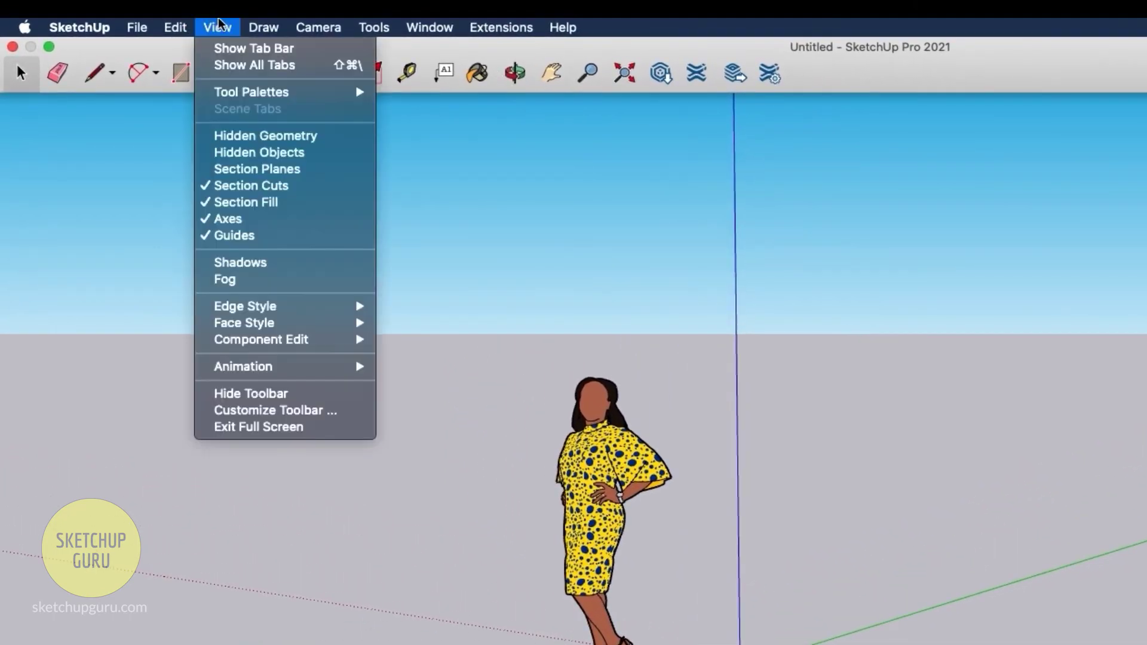
{"action": "left_click", "coordinate": [271, 411]}
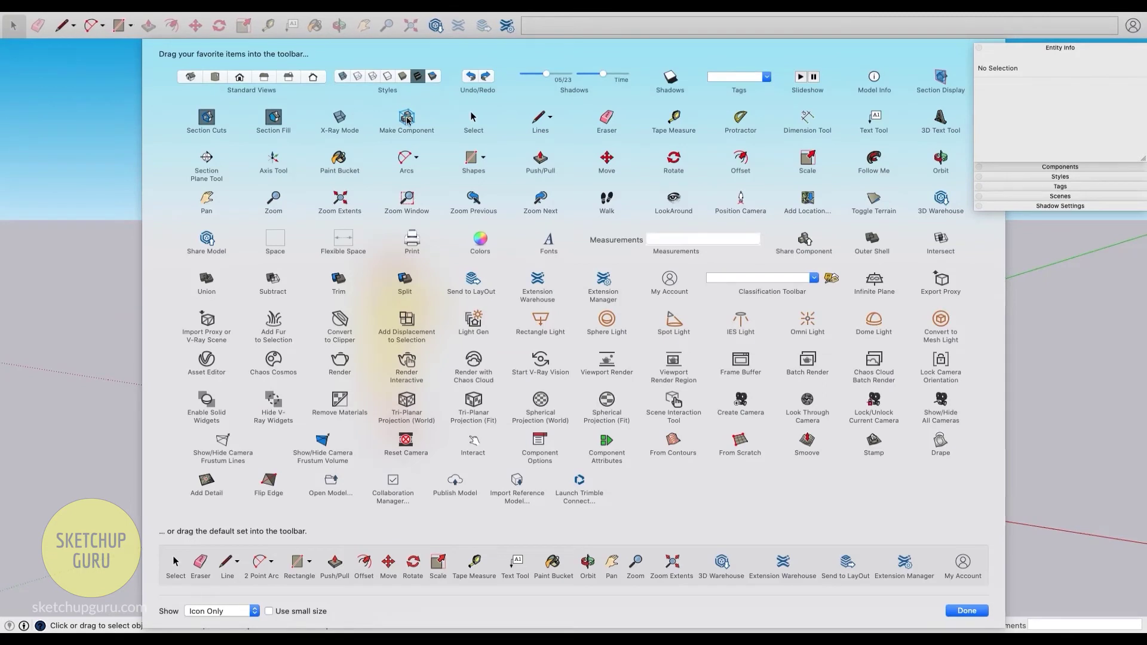
{"action": "left_click_drag", "start_coordinate": [403, 116], "coordinate": [531, 28]}
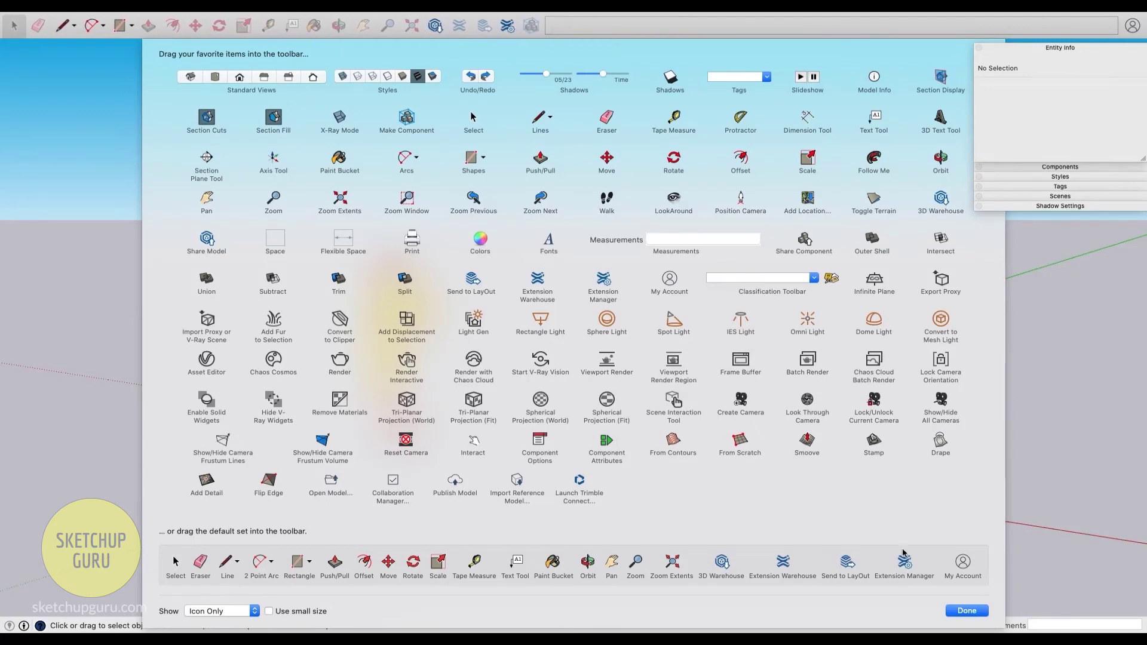
{"action": "left_click", "coordinate": [962, 612]}
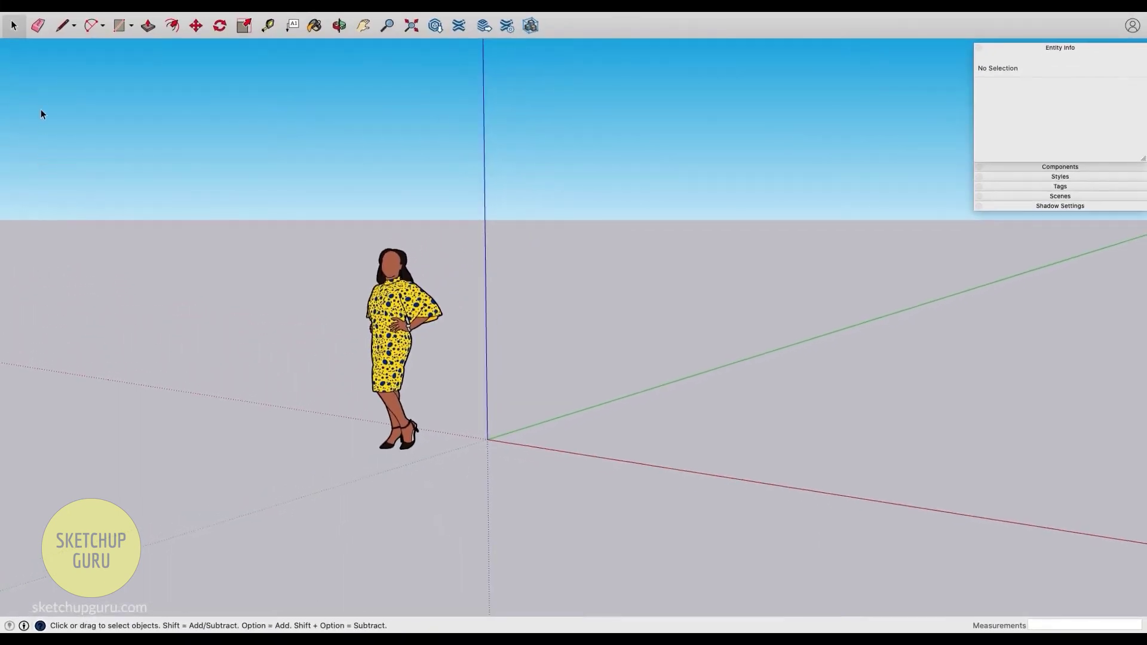
{"action": "left_click", "coordinate": [35, 27]}
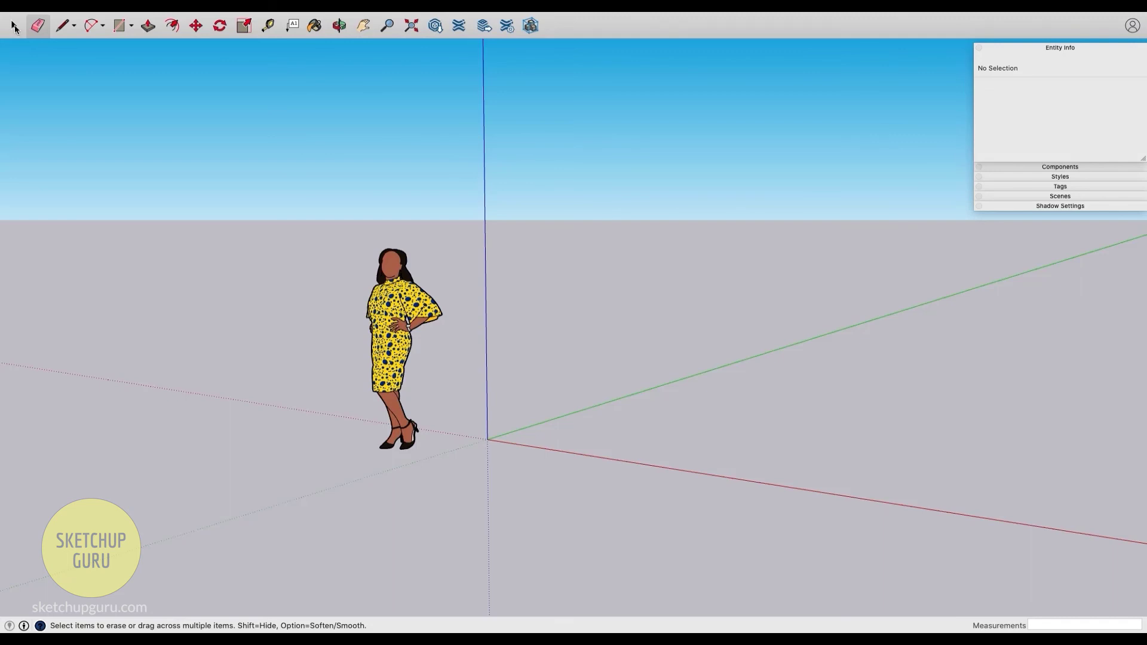
{"action": "left_click", "coordinate": [15, 27]}
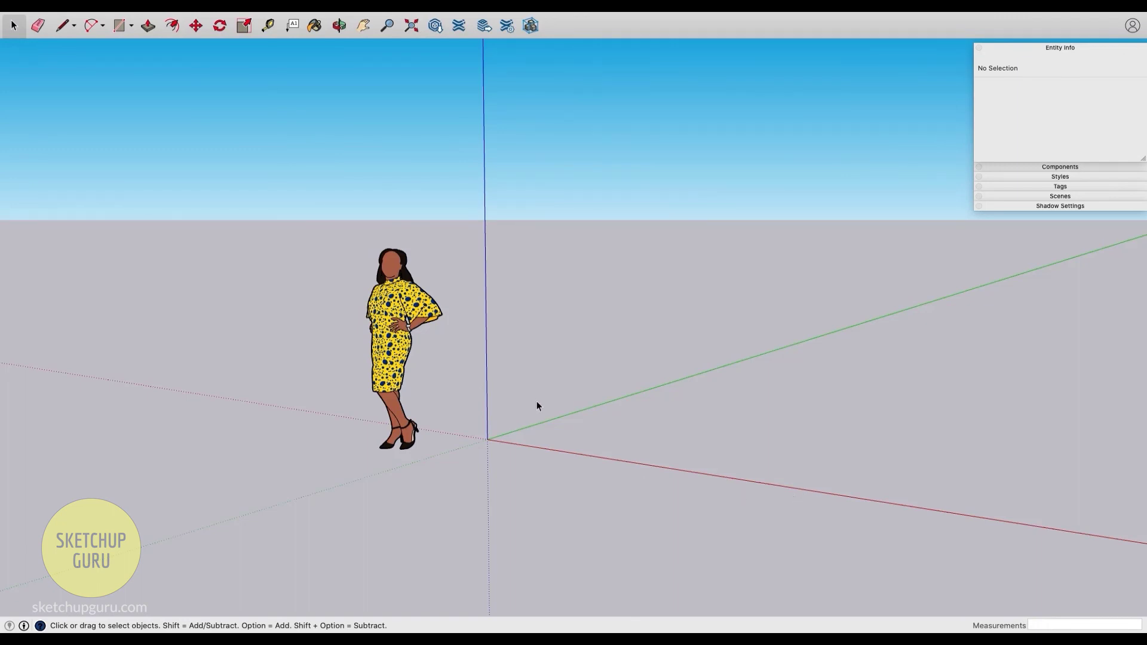
Draw a 10' by 20' ground rectangle from a corner near the origin, then return to Select
{"action": "middle_click_drag", "start_coordinate": [537, 406], "coordinate": [516, 442]}
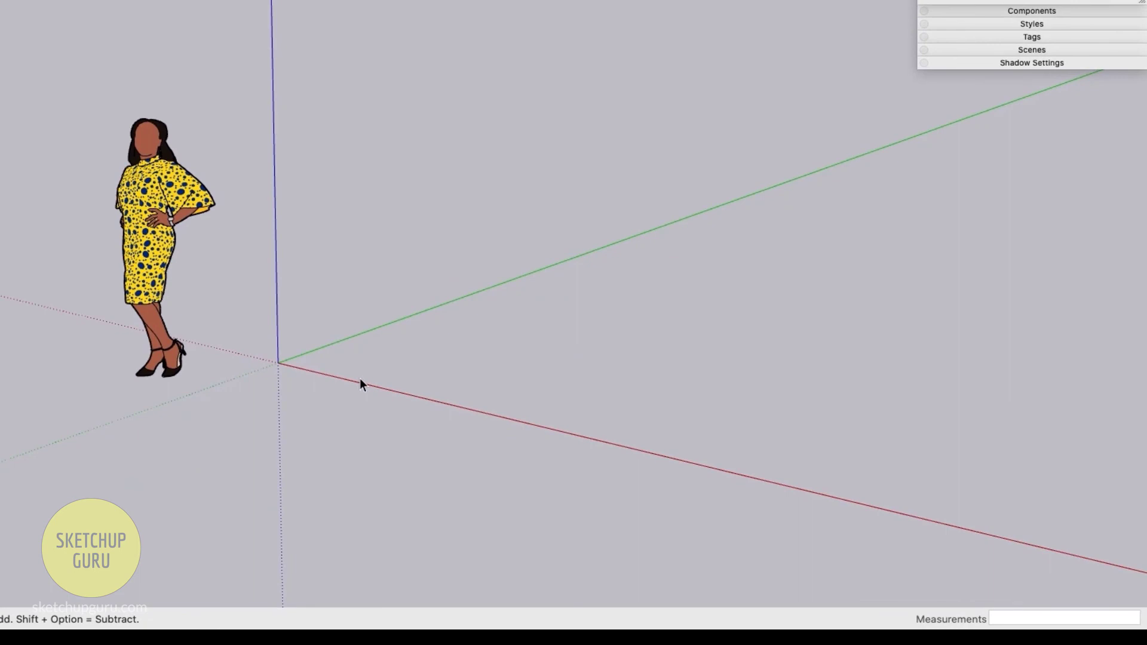
{"action": "key", "text": "r"}
{"action": "left_click", "coordinate": [354, 365]}
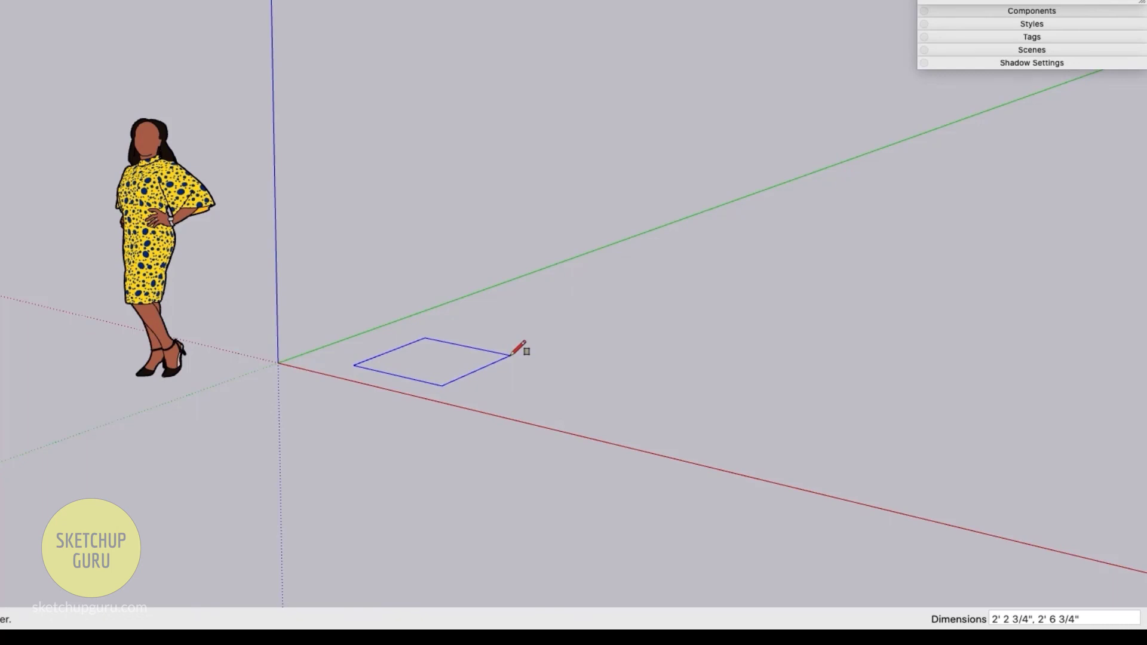
{"action": "type", "text": "10',20"}
{"action": "key", "text": "Return"}
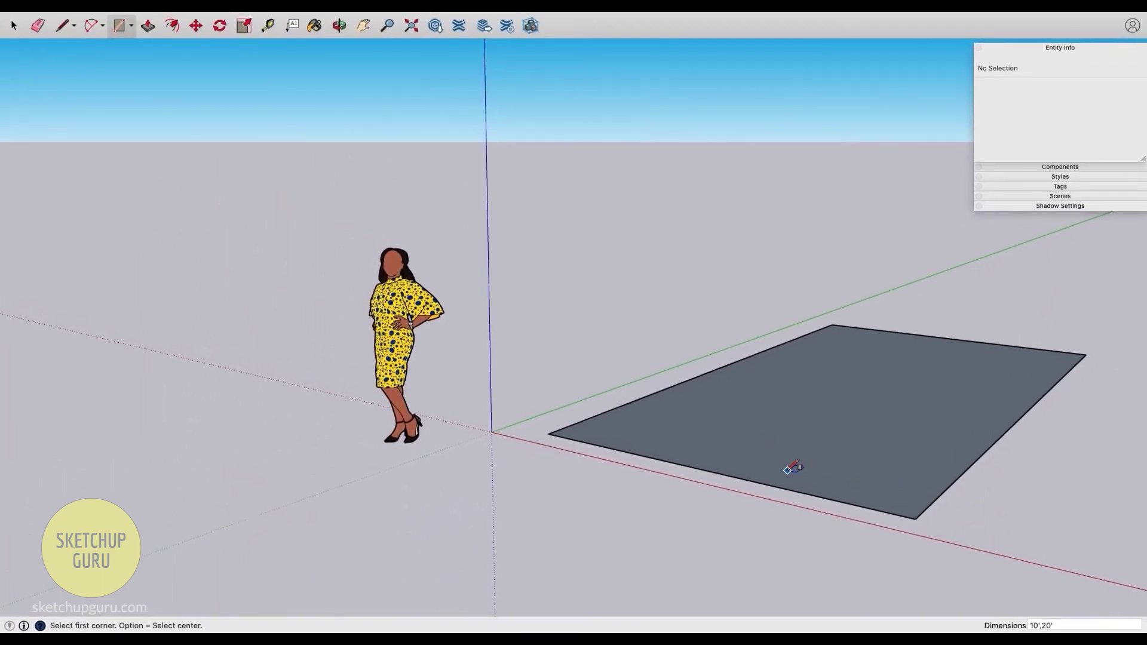
{"action": "key", "text": "space"}
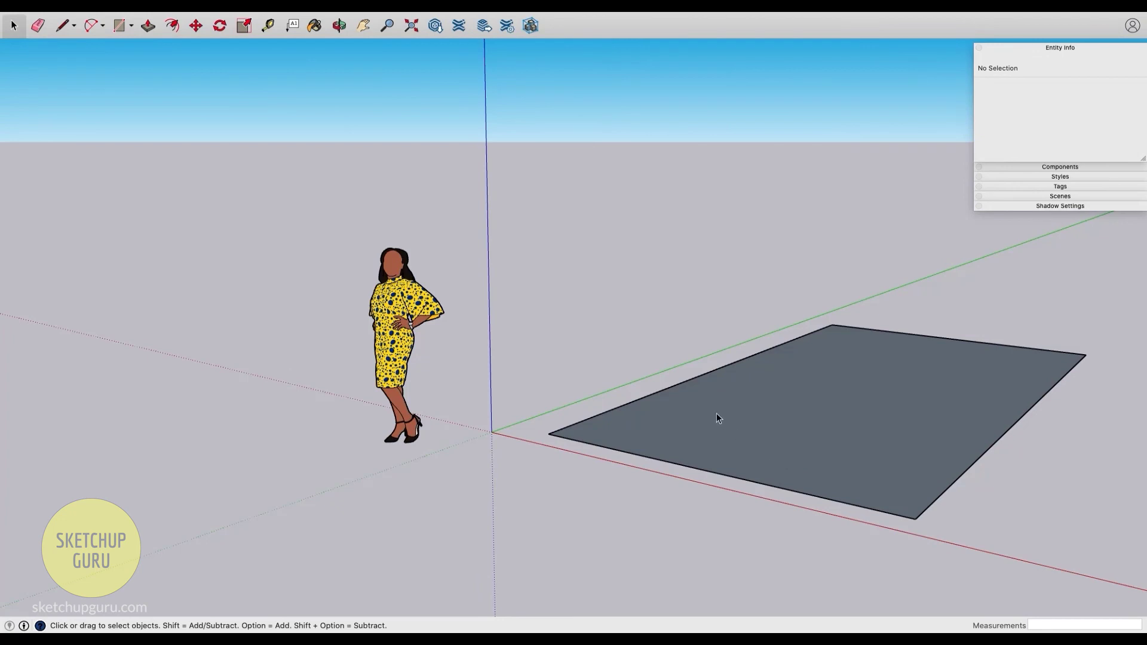